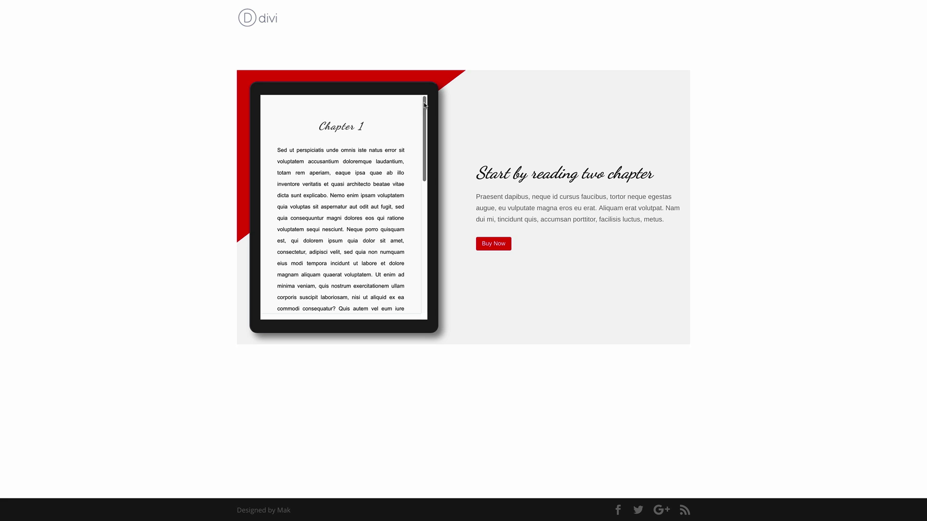
drag(425, 104, 432, 137)
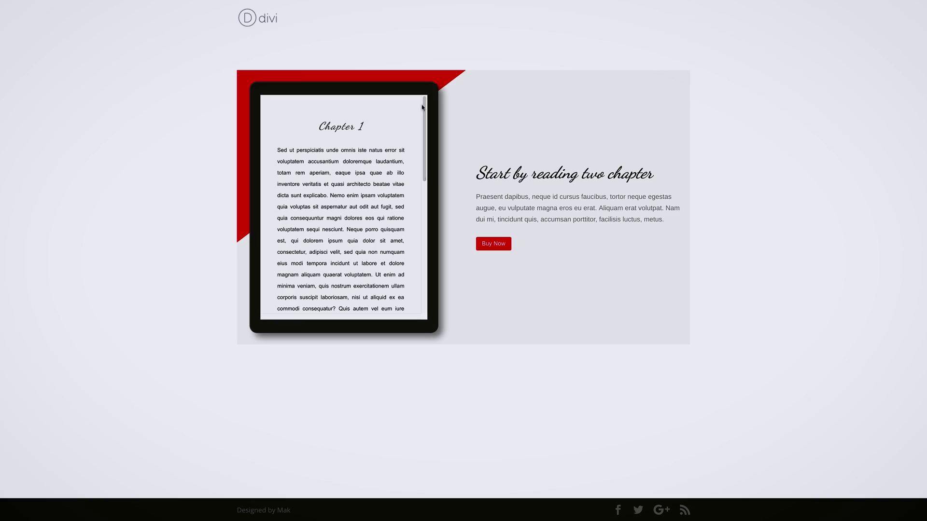
drag(422, 108, 433, 137)
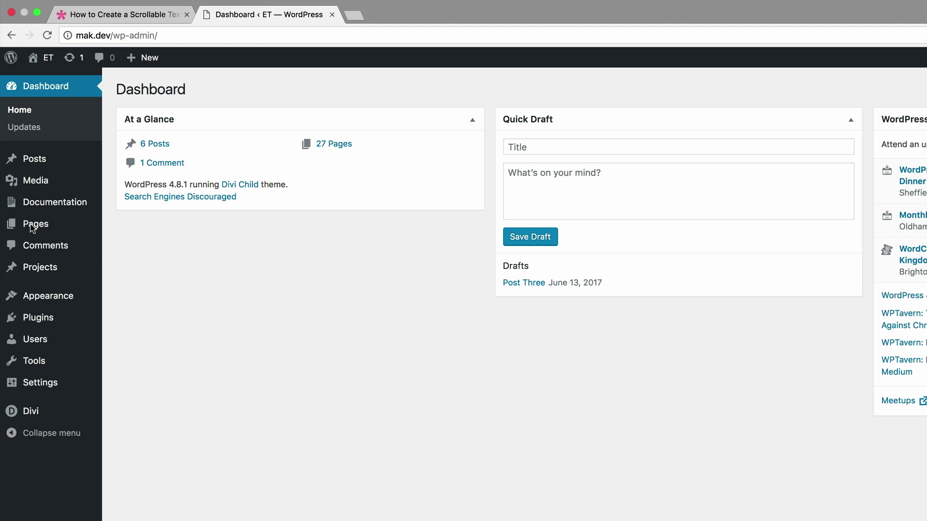
Create a new WordPress page titled "tablet".
click(34, 226)
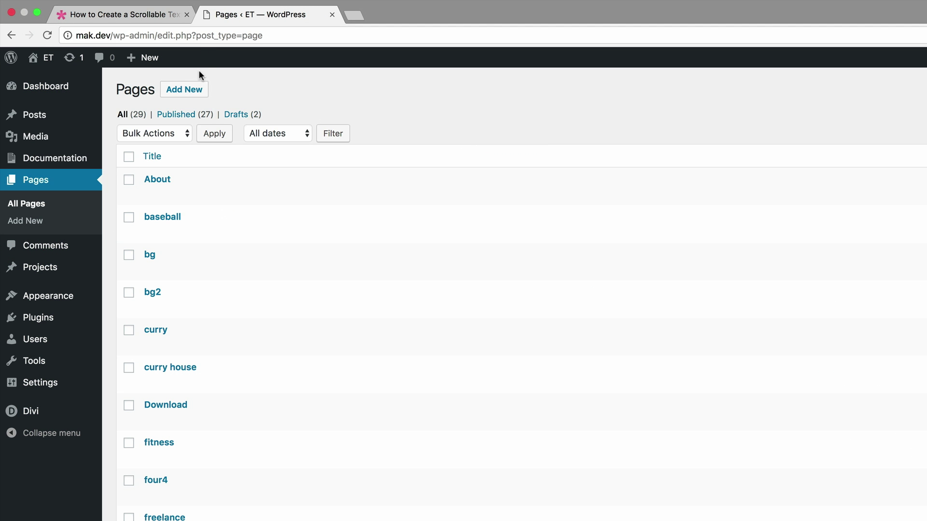
click(188, 90)
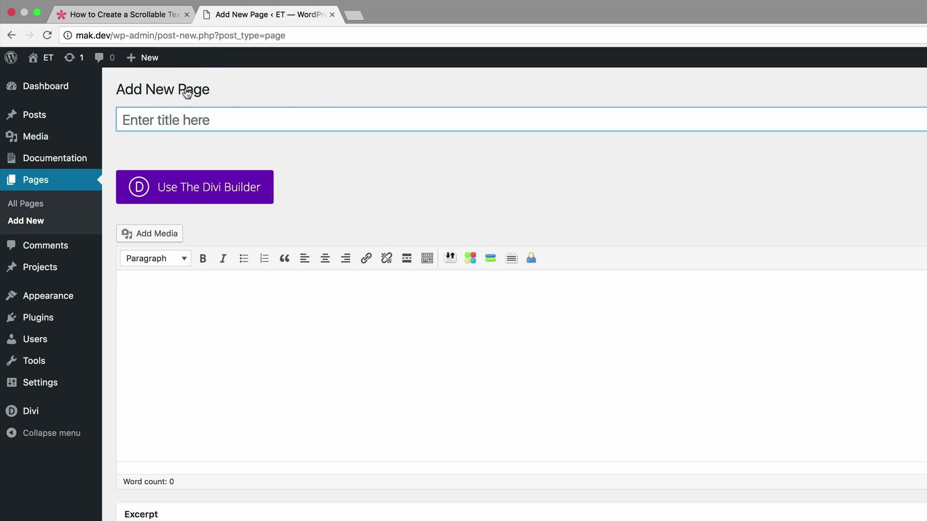
click(318, 117)
text(tabley)
key(BackSpace)
text(t)
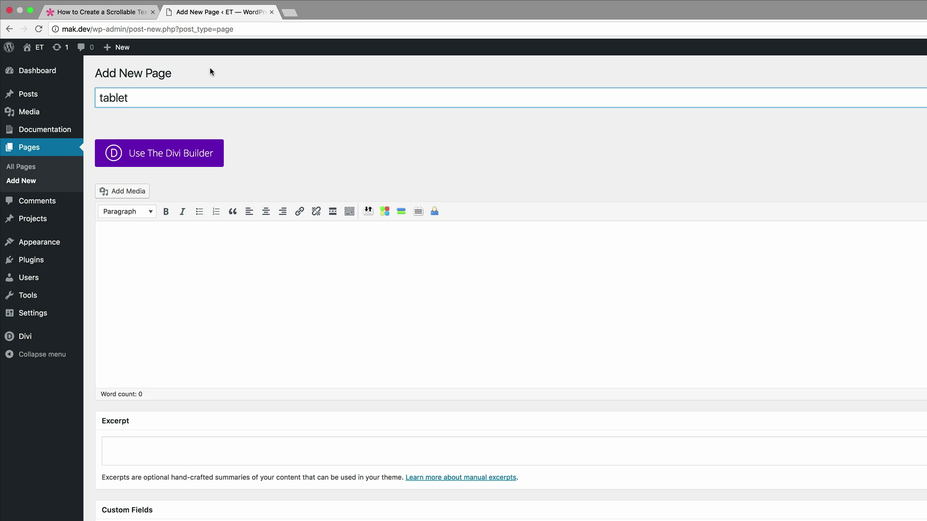
Open the page in Divi's visual builder and insert a row with two equal columns.
click(174, 159)
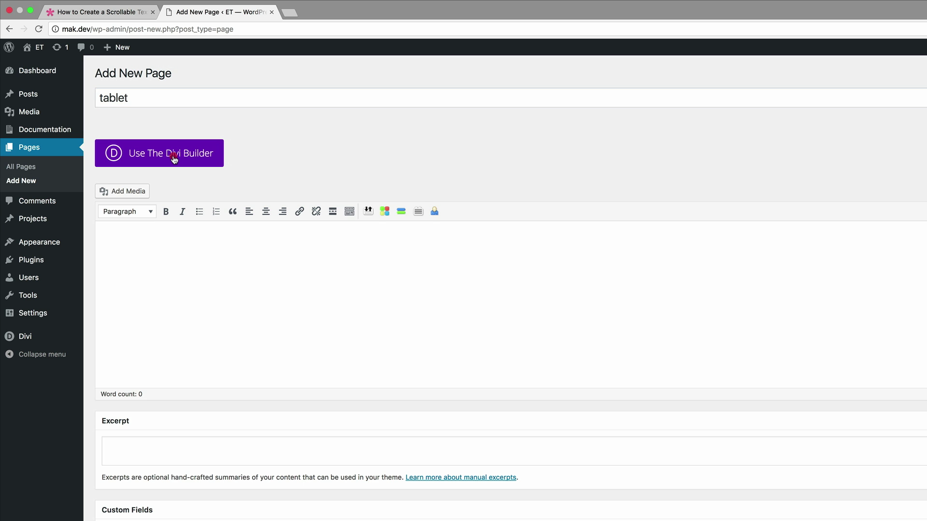
click(311, 155)
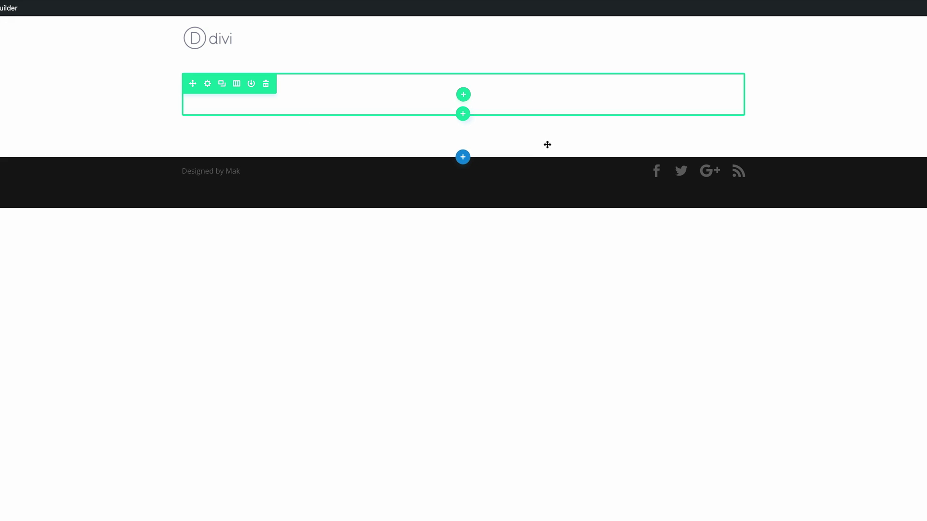
click(463, 96)
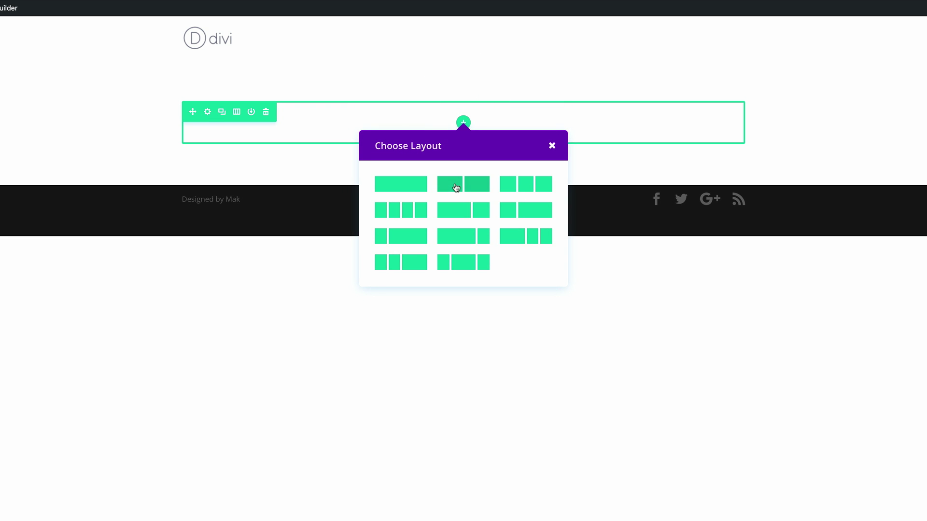
click(474, 187)
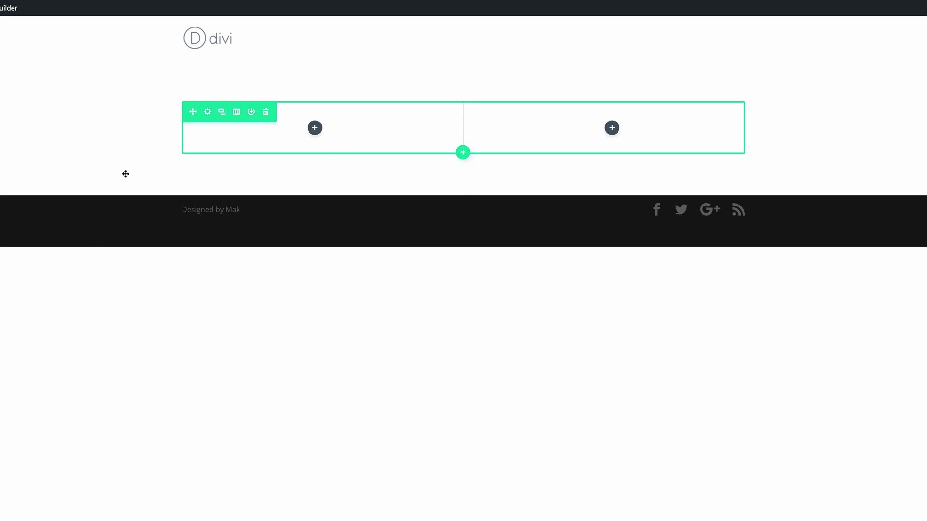
Give the row a gradient background running from red (#e02b20) to light grey (#f2f2f2).
click(208, 112)
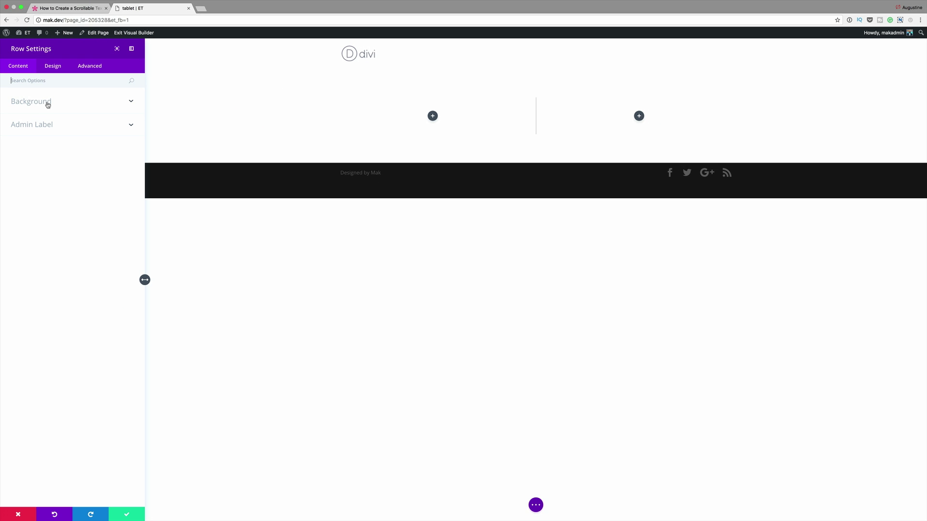
click(47, 103)
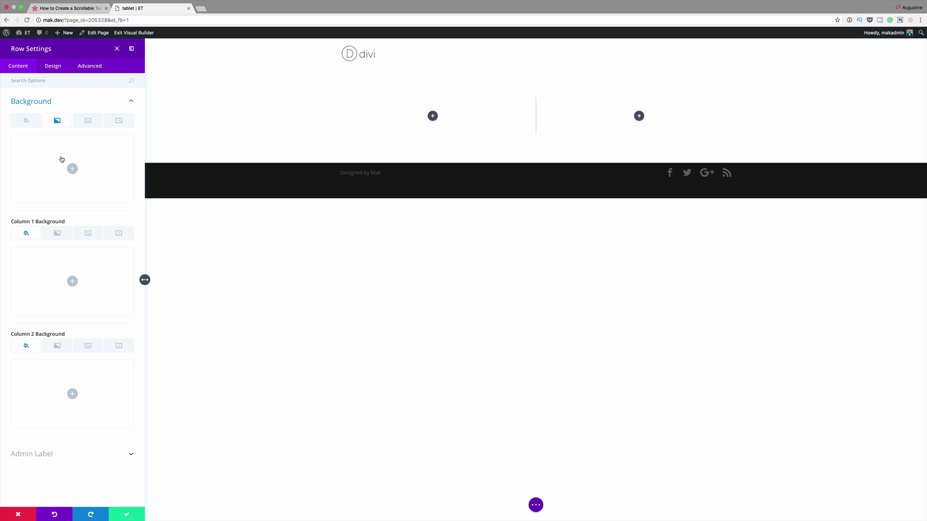
click(72, 168)
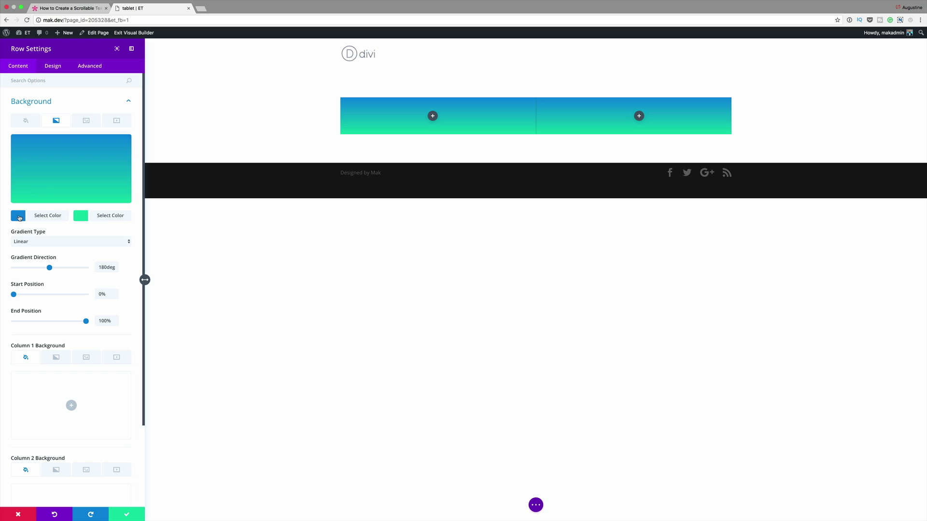
click(21, 217)
click(37, 143)
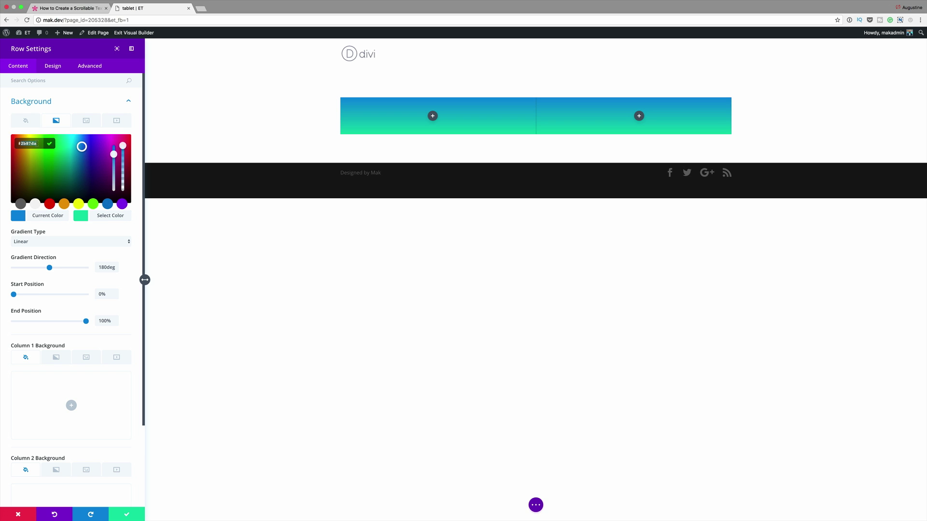
text(#e02b20)
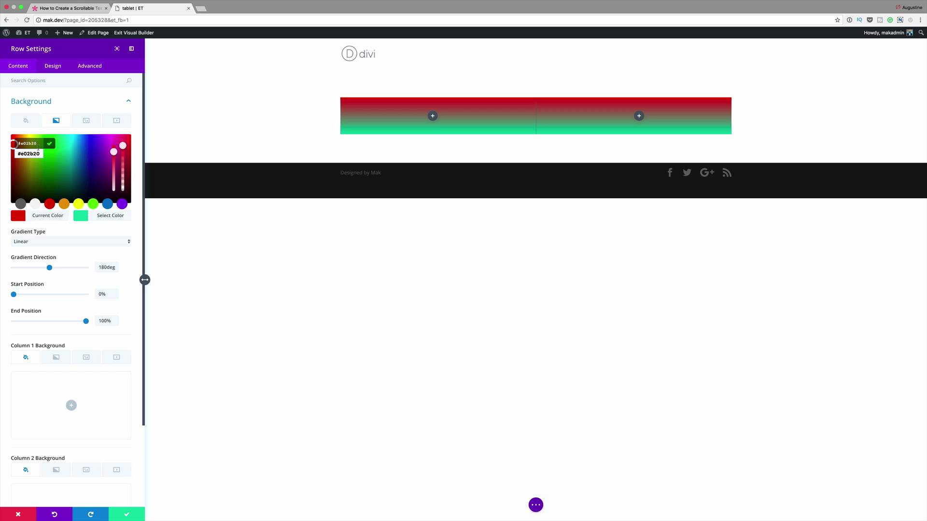
click(80, 216)
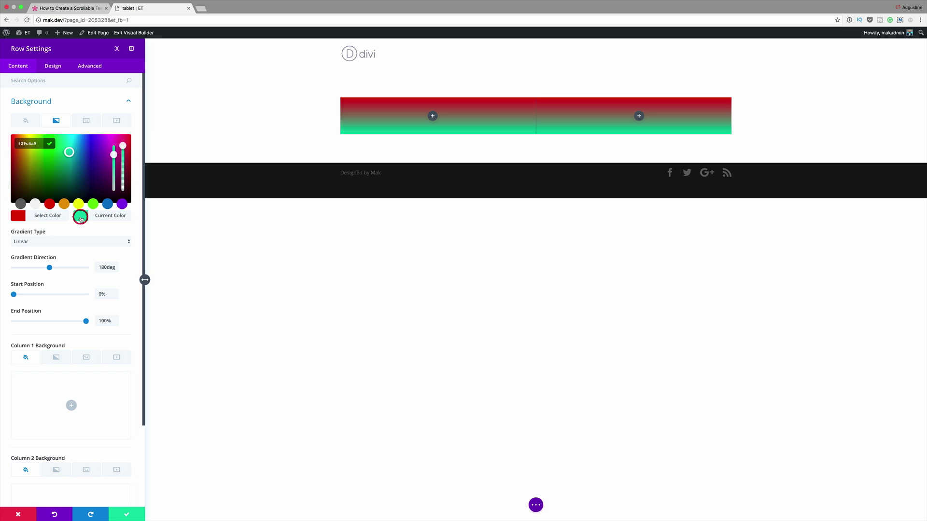
click(89, 225)
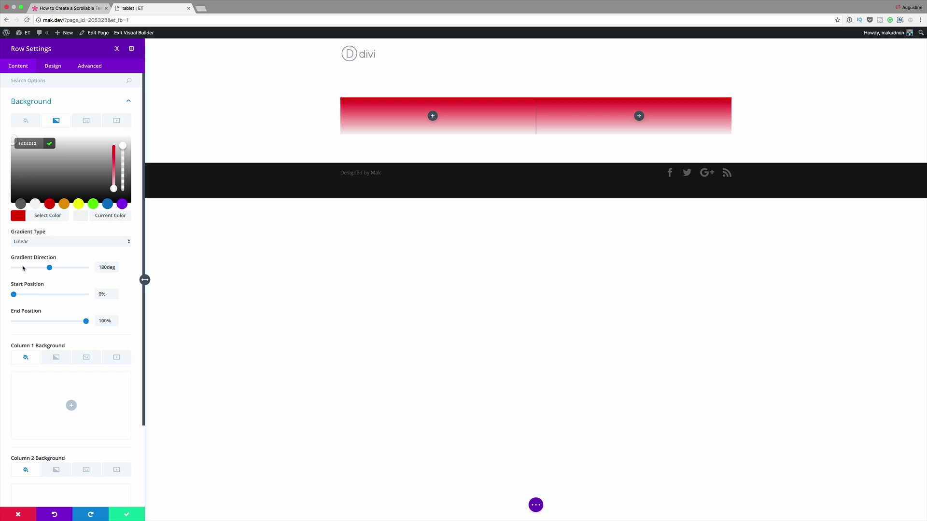
Set the row gradient's direction to 143deg with start and end positions both at 28%, and save the row settings.
double_click(106, 267)
text(143)
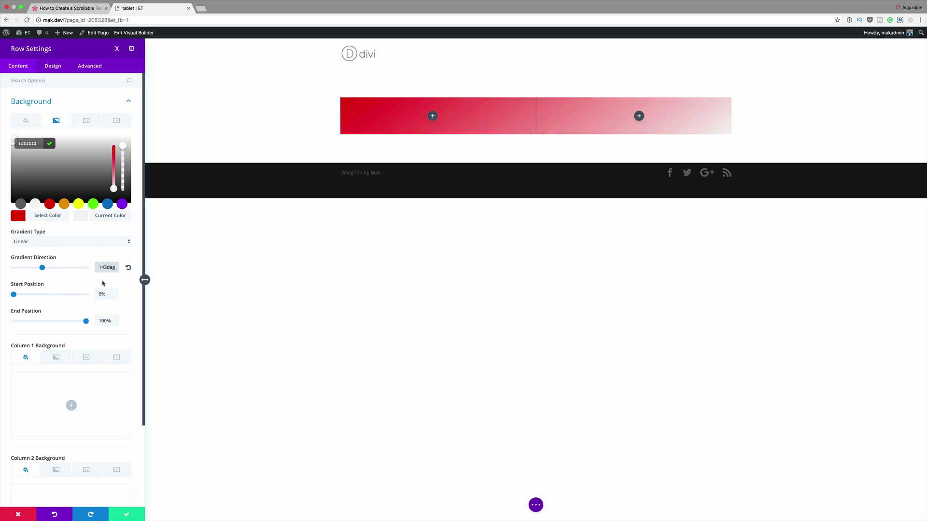
double_click(102, 294)
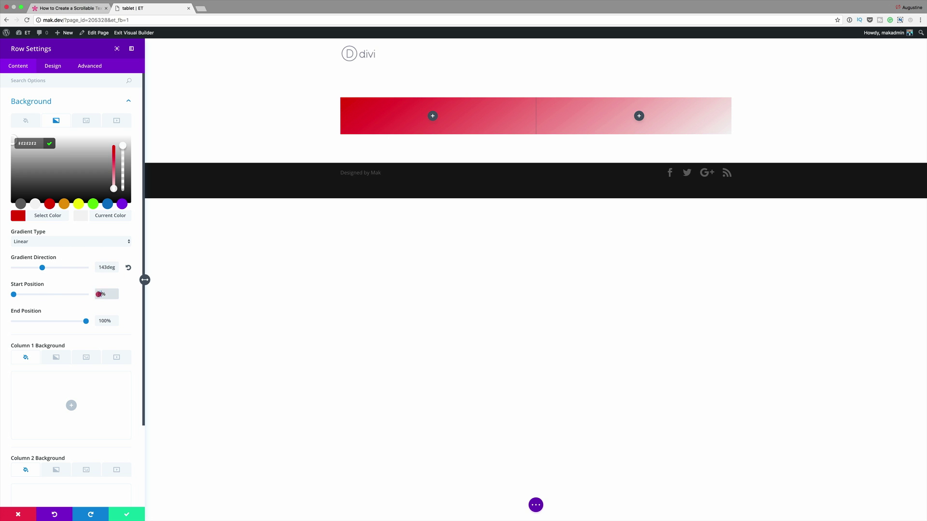
text(2)
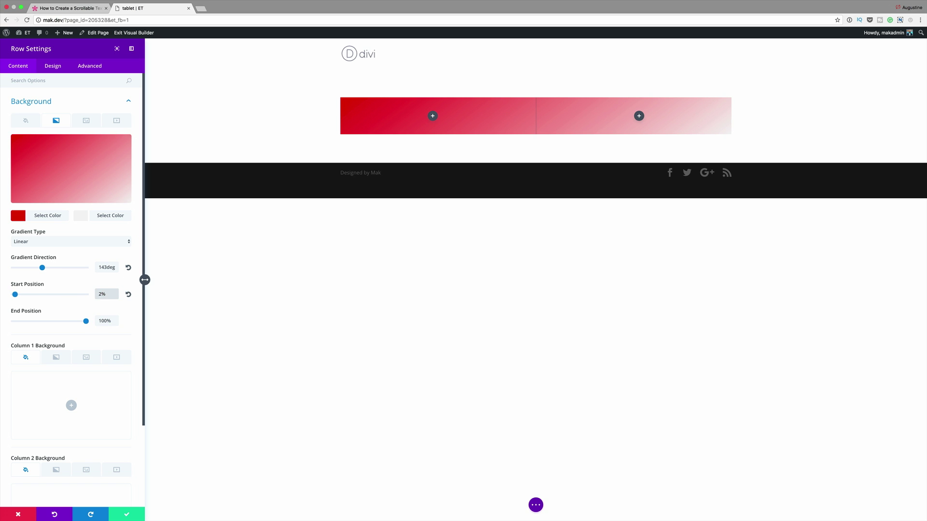
text(8)
double_click(105, 321)
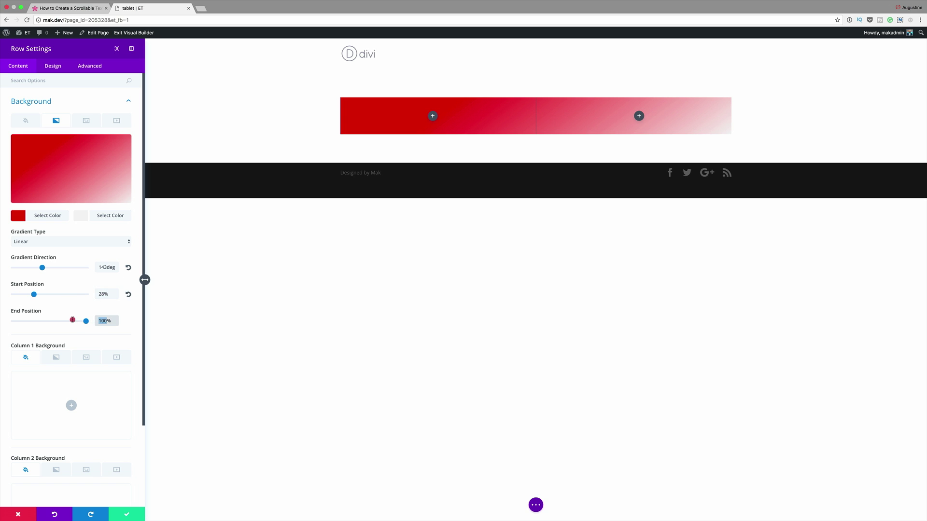
text(28)
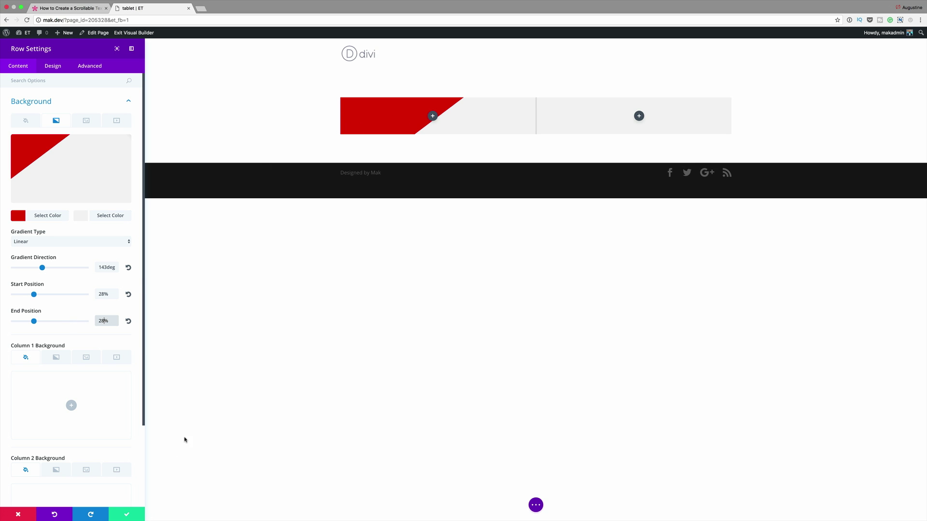
click(129, 515)
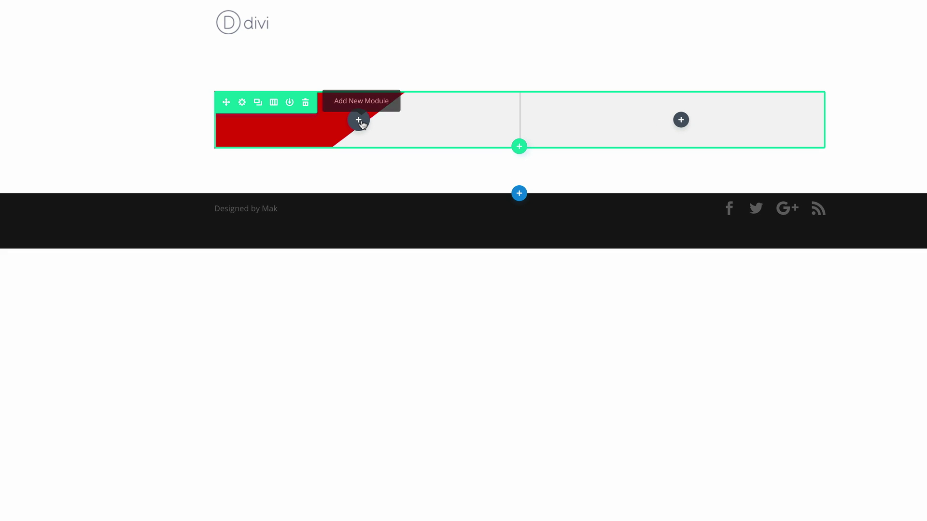
Add a Code module to the row's first column, paste the HTML containing Chapter 1, Chapter 2 and the author footer, and save it.
click(359, 121)
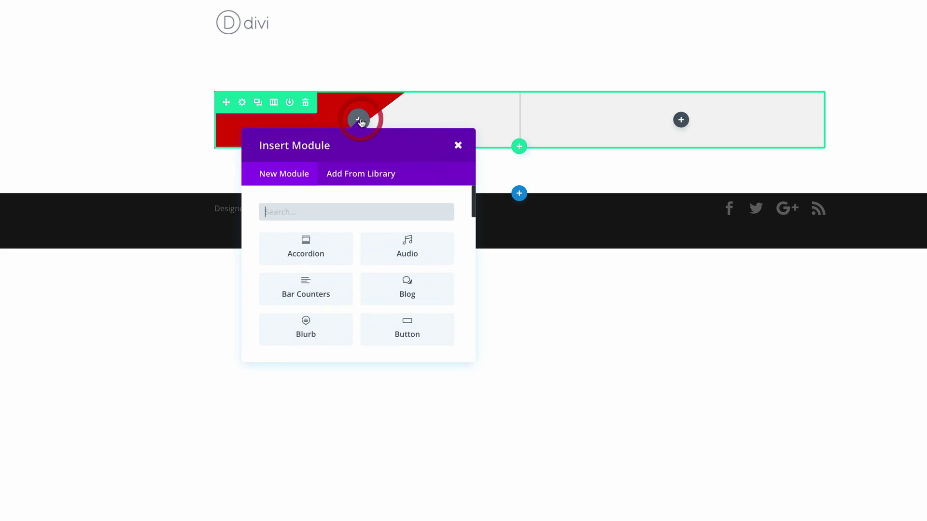
click(387, 210)
text(cod)
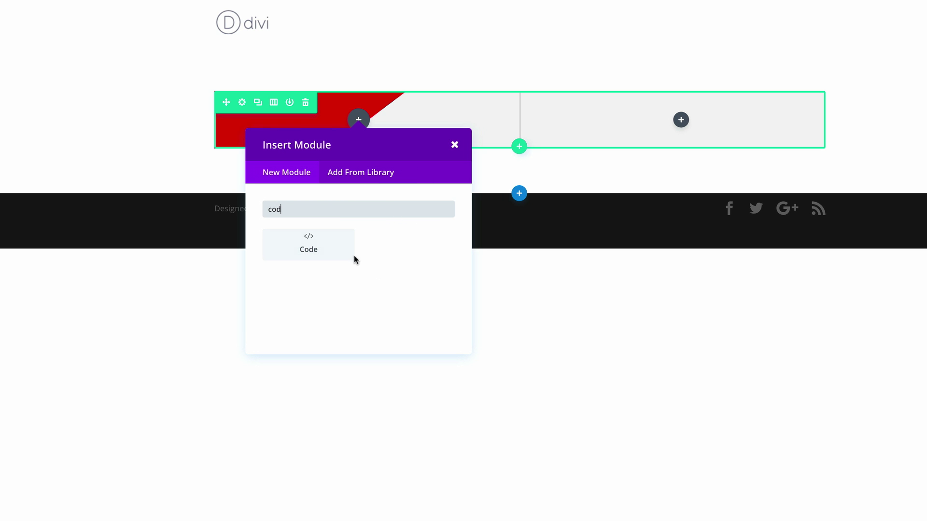
click(316, 242)
click(112, 100)
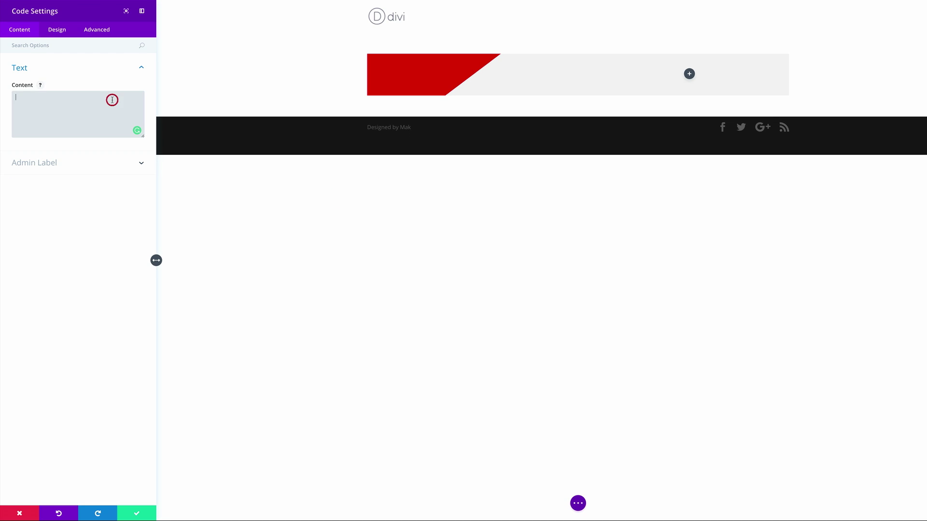
key(ctrl+v)
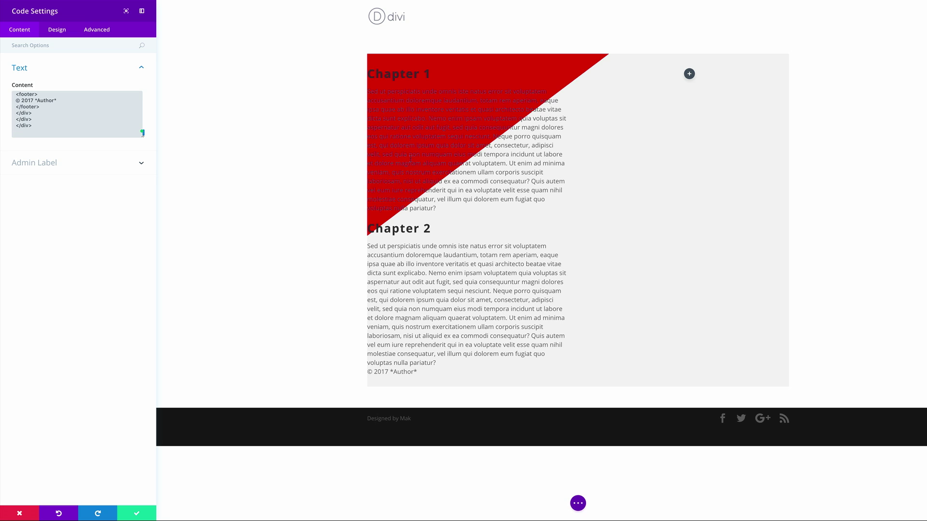
mouse_move(156, 261)
click(137, 514)
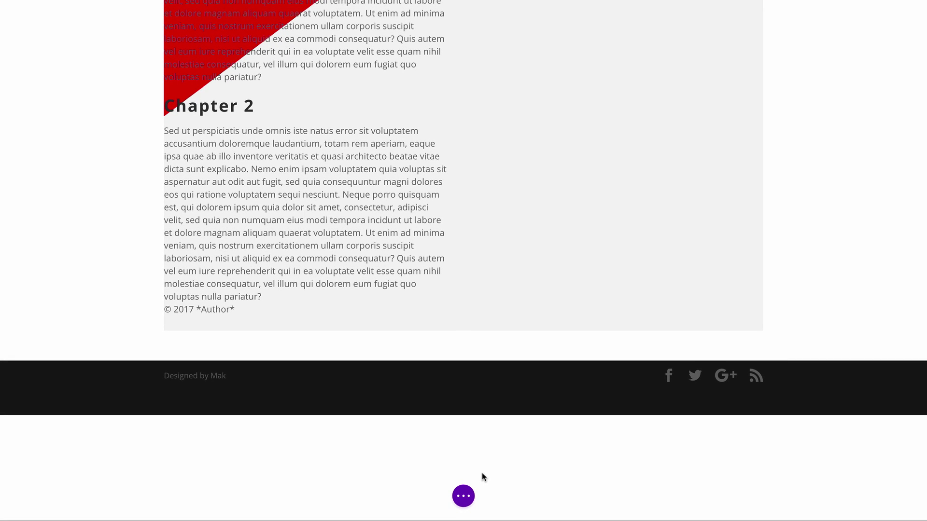
Add the tablet styling as the page's custom CSS, ending with the footer rule (black background, white text, 8px bottom margin), and save.
click(463, 496)
click(503, 496)
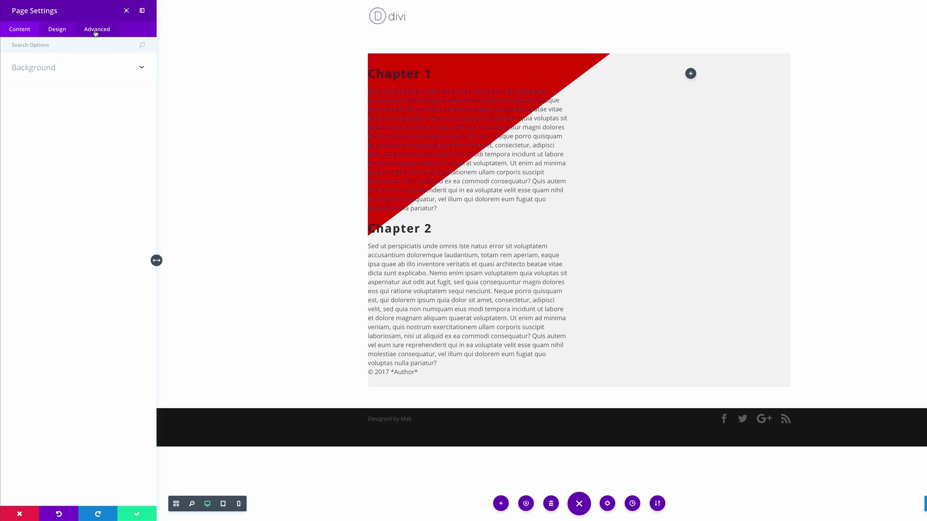
click(95, 32)
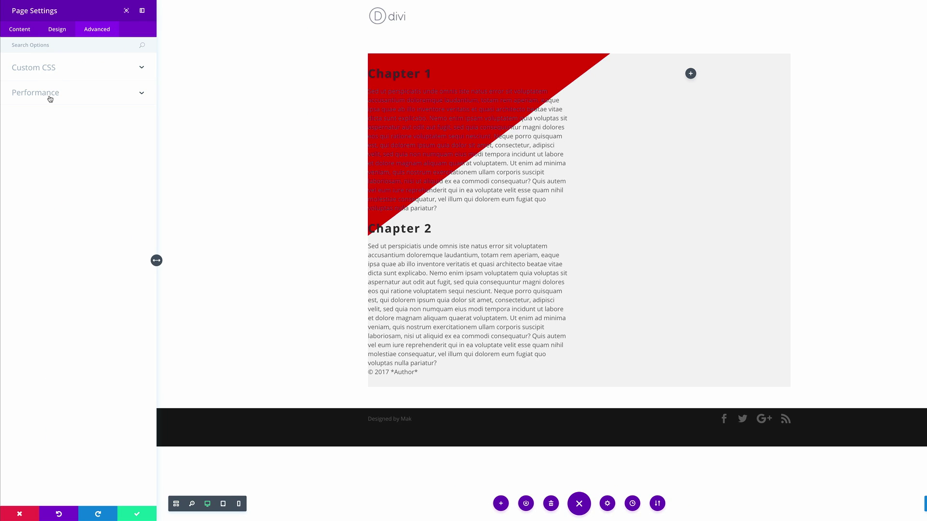
click(50, 69)
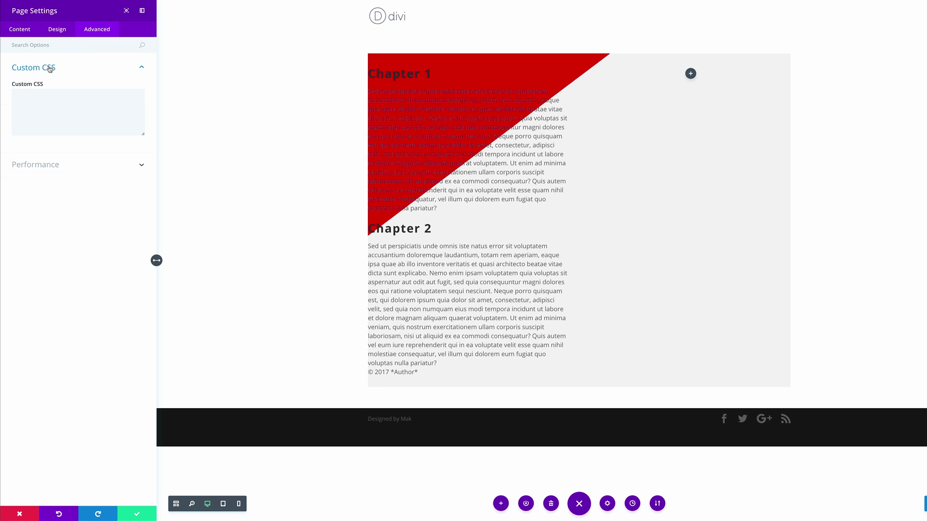
click(45, 94)
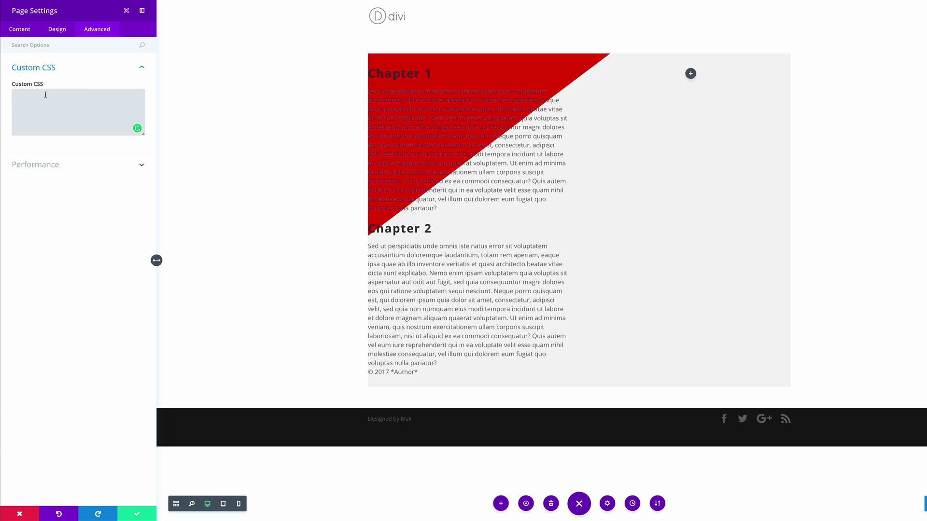
text(footer { background: black; color: white; margin-bottom: 8px; })
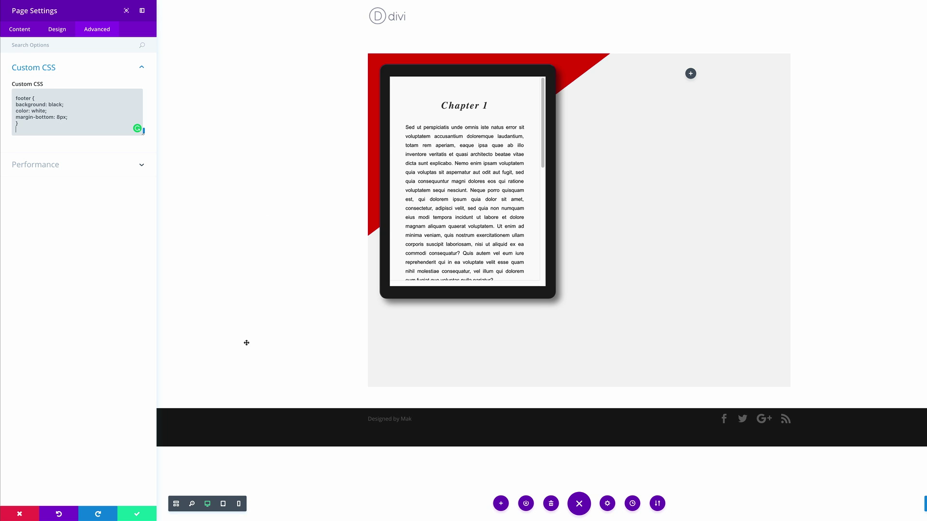
click(136, 515)
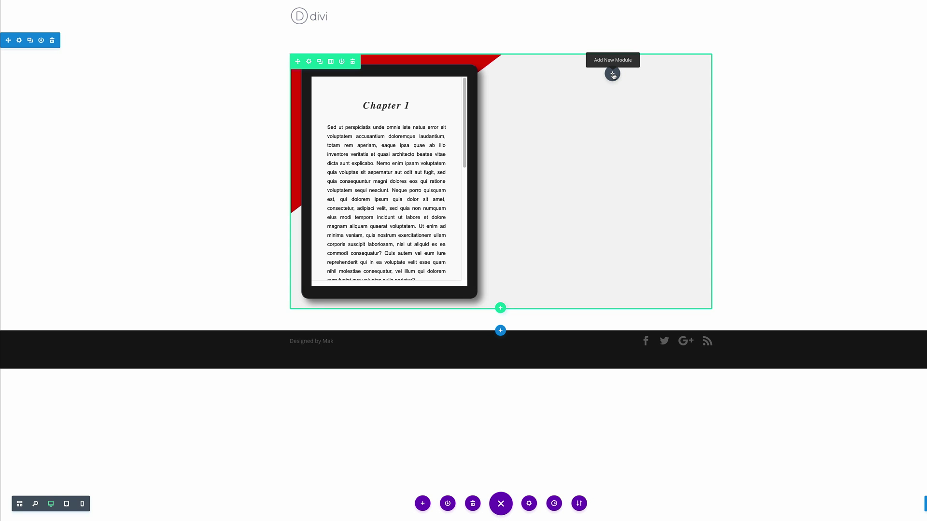
Add a Text module to the row's second column with the content "Start by reading two chapter".
click(613, 74)
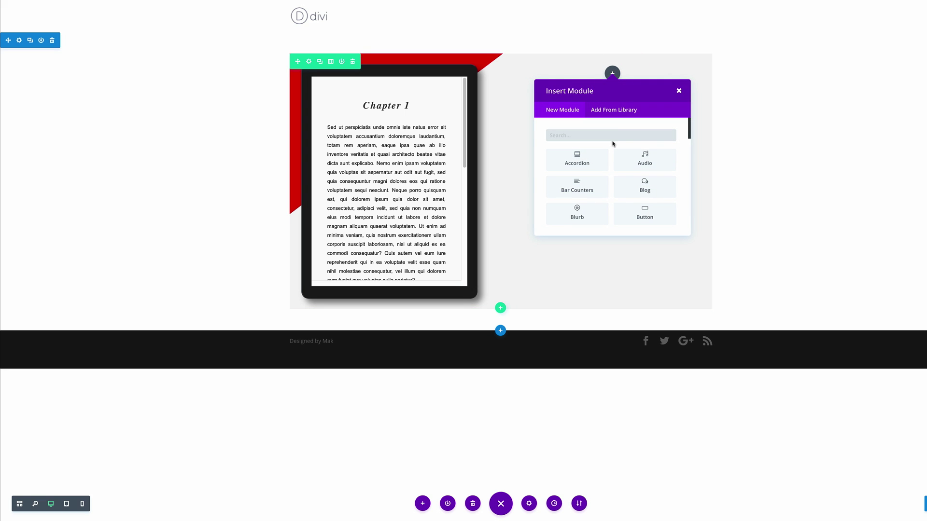
text(text)
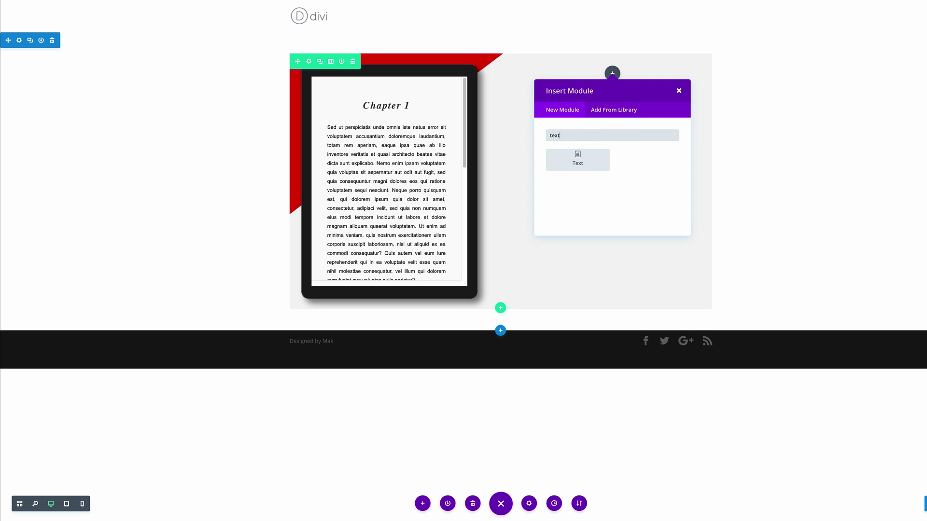
click(581, 157)
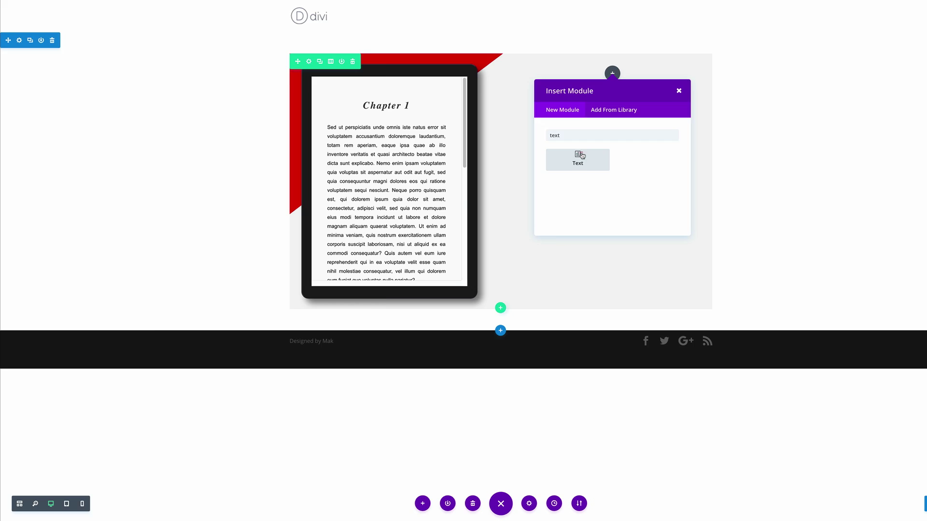
click(61, 159)
text(Start by reading two c)
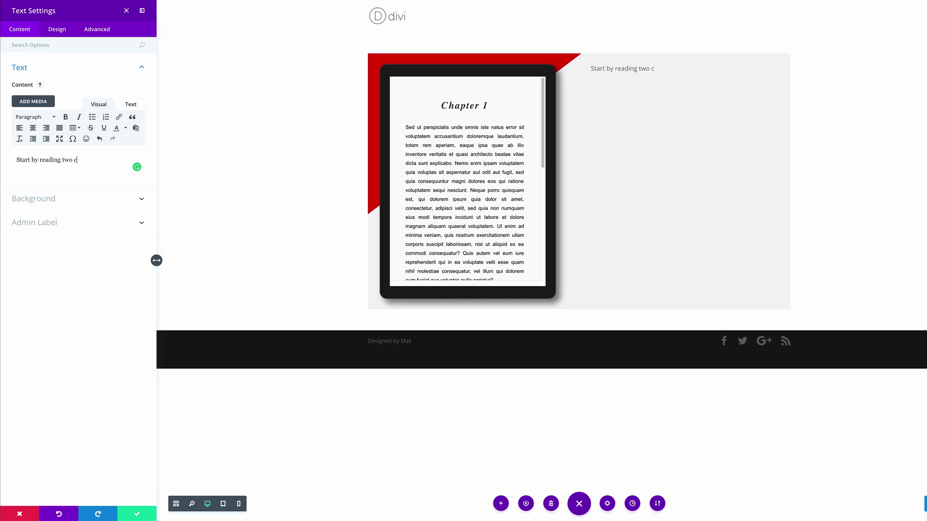
text(hapter)
Style the heading text in Dancing Script at 40px, bold and italic.
click(56, 30)
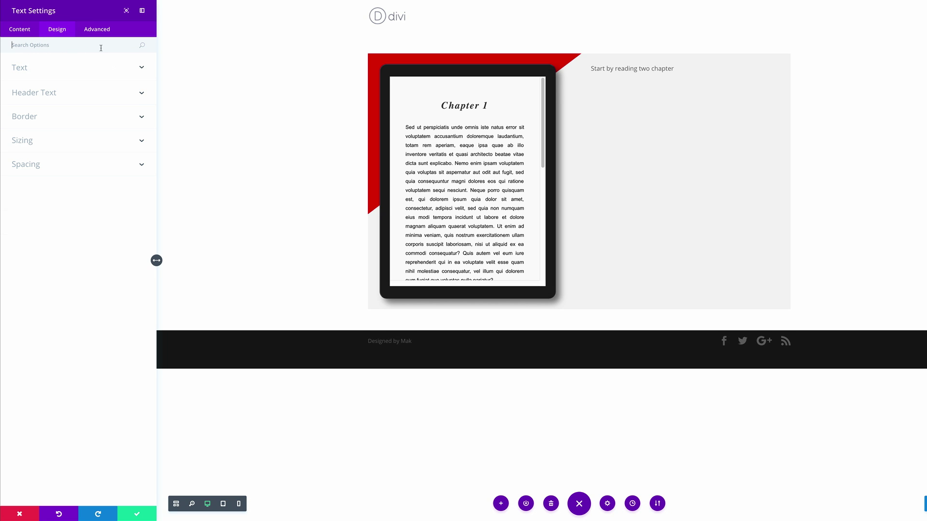
click(59, 72)
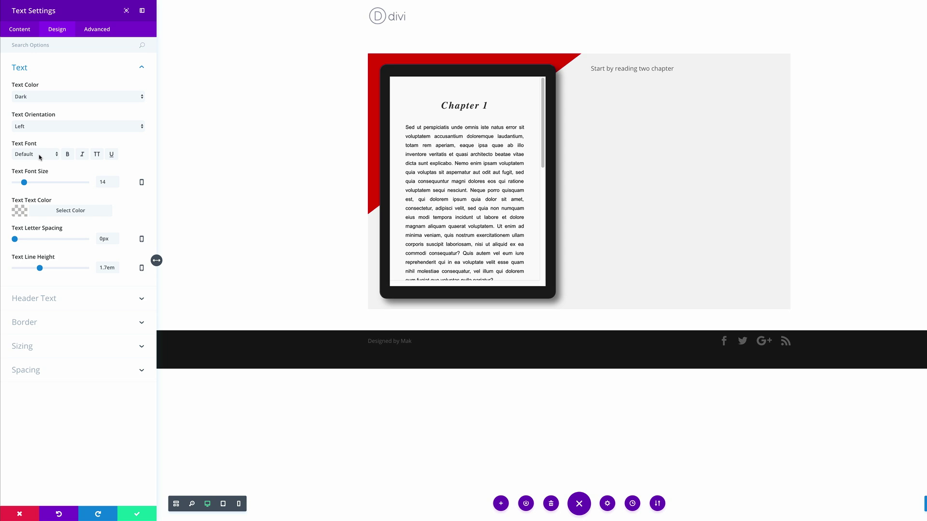
click(40, 156)
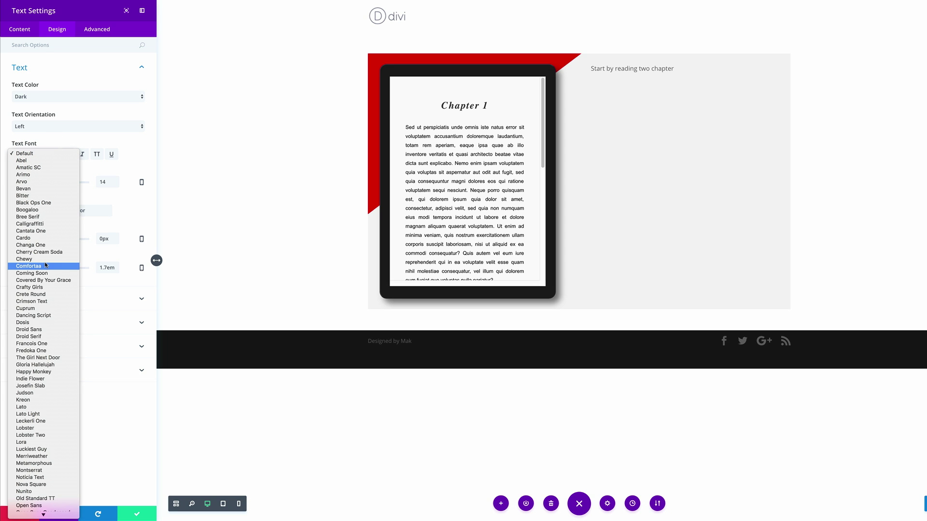
click(45, 316)
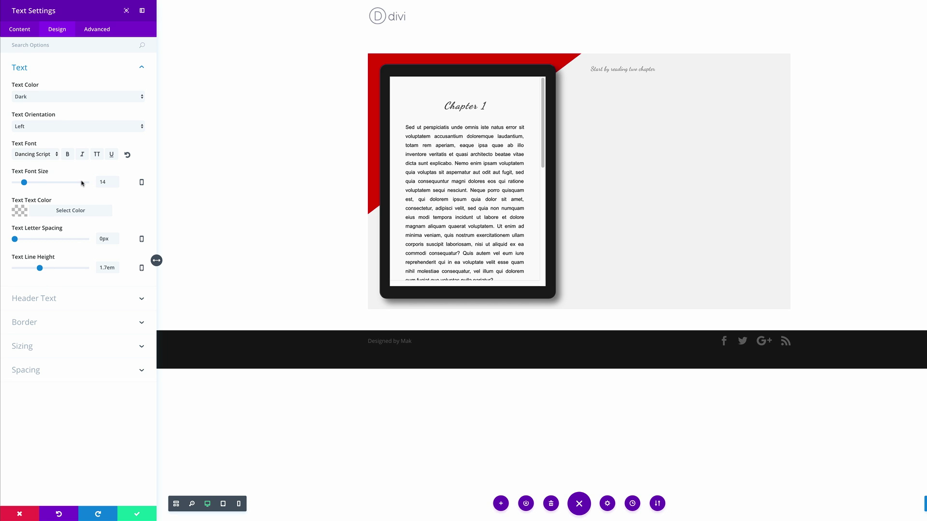
double_click(99, 181)
text(40)
click(103, 182)
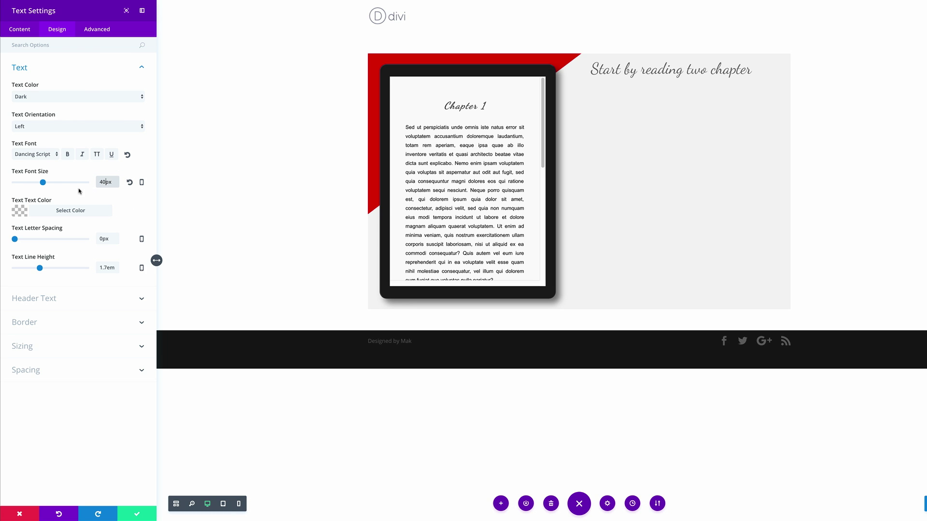
click(68, 154)
click(82, 155)
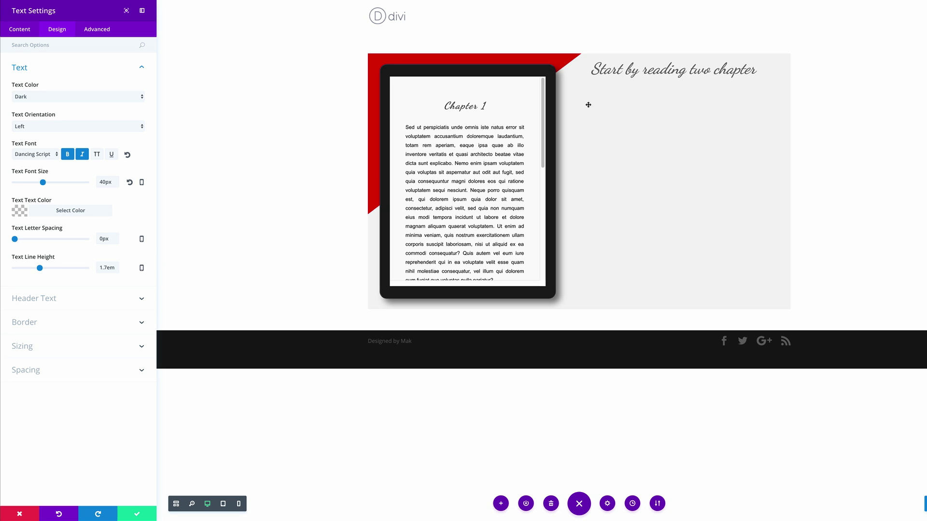
Set the heading's responsive font size to 35px for tablet and 30px for smartphone.
click(142, 183)
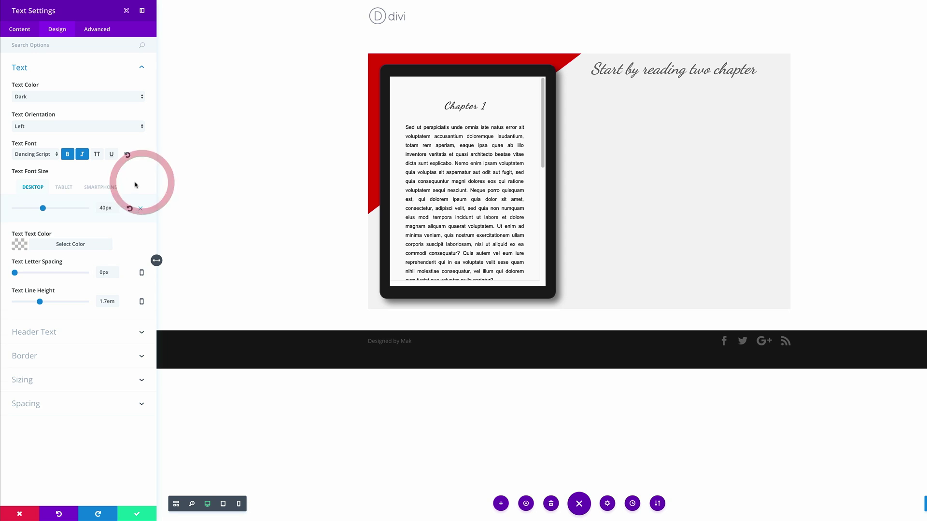
click(65, 187)
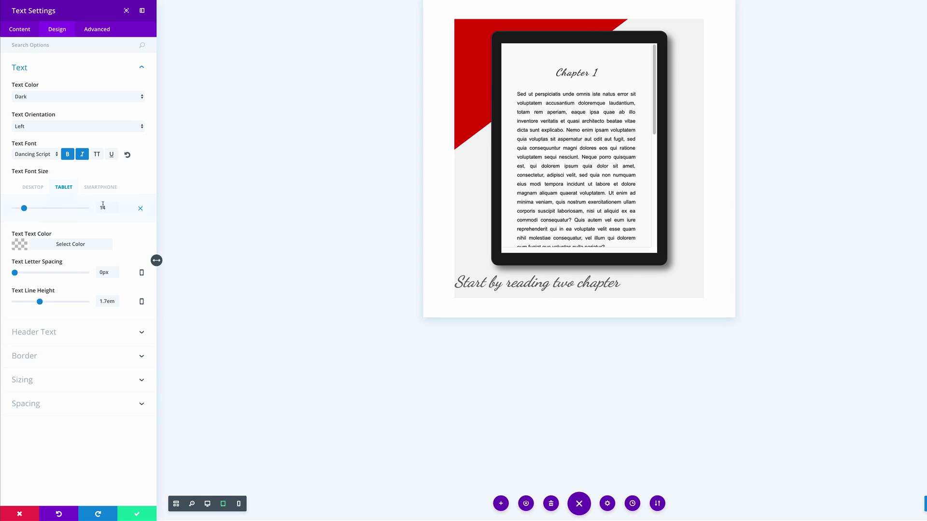
double_click(106, 207)
text(30)
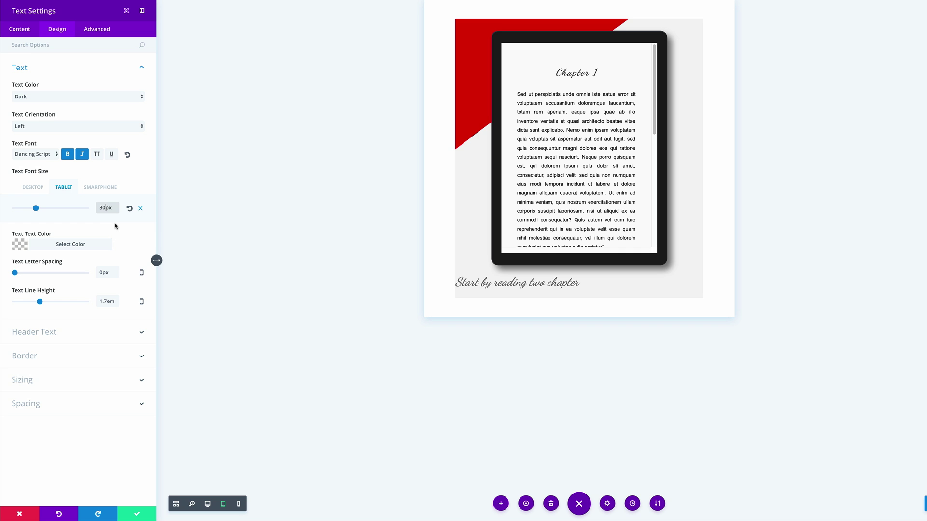
key(BackSpace)
text(5)
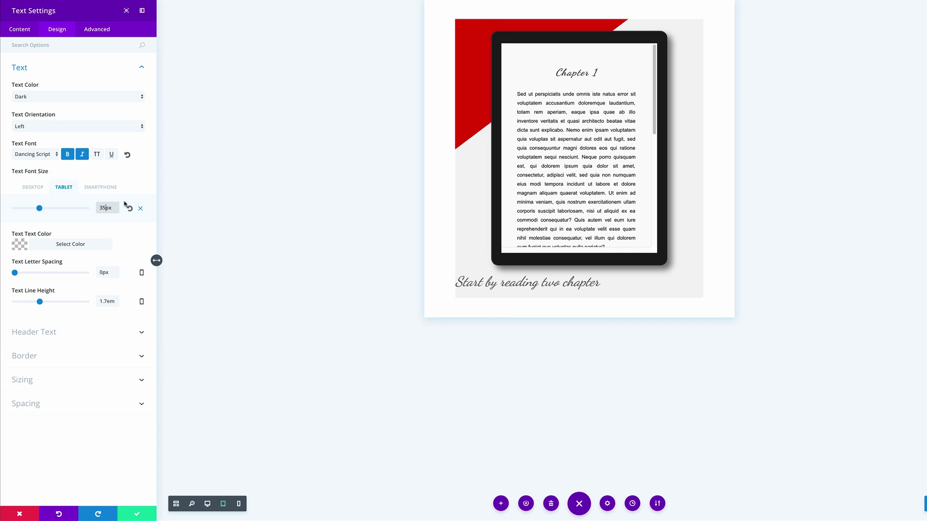
click(103, 188)
double_click(103, 208)
text(30)
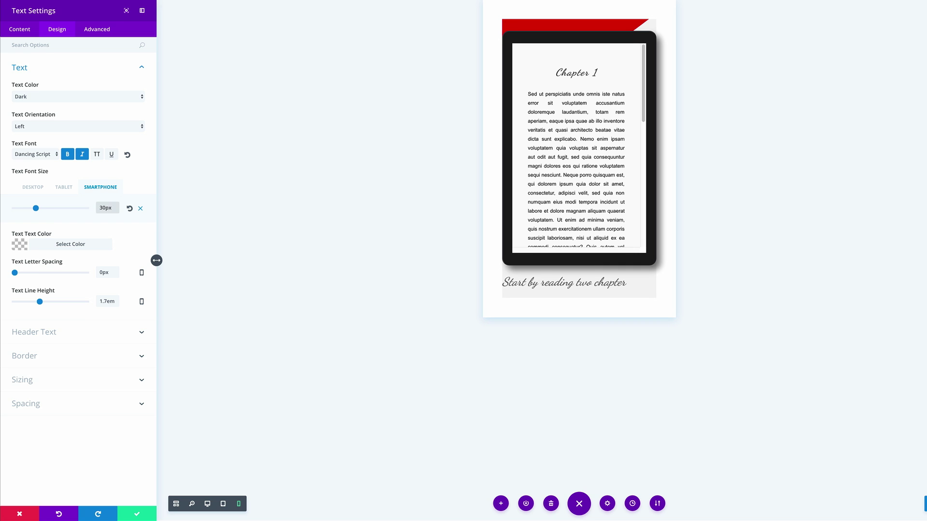
Set the heading's text color to #1c1c1c, return to the desktop size view and save the module.
click(21, 245)
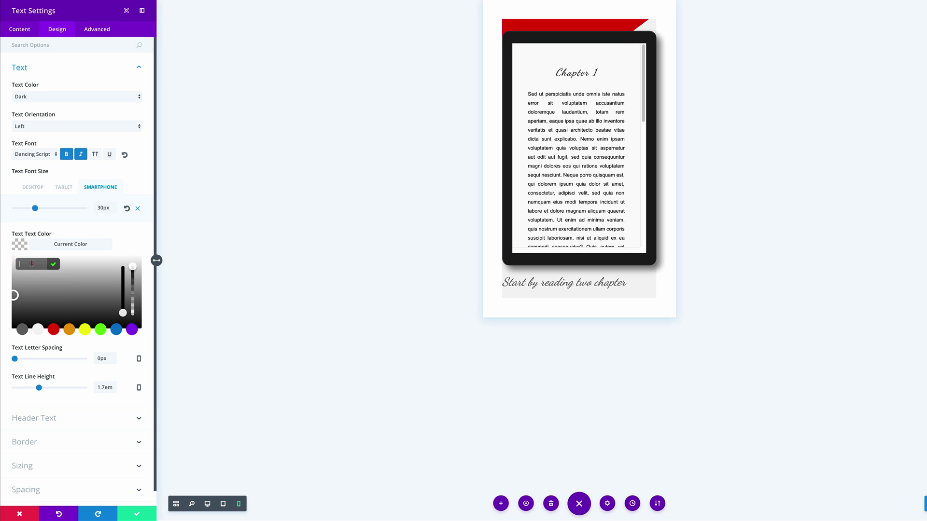
text(#1c1c1c)
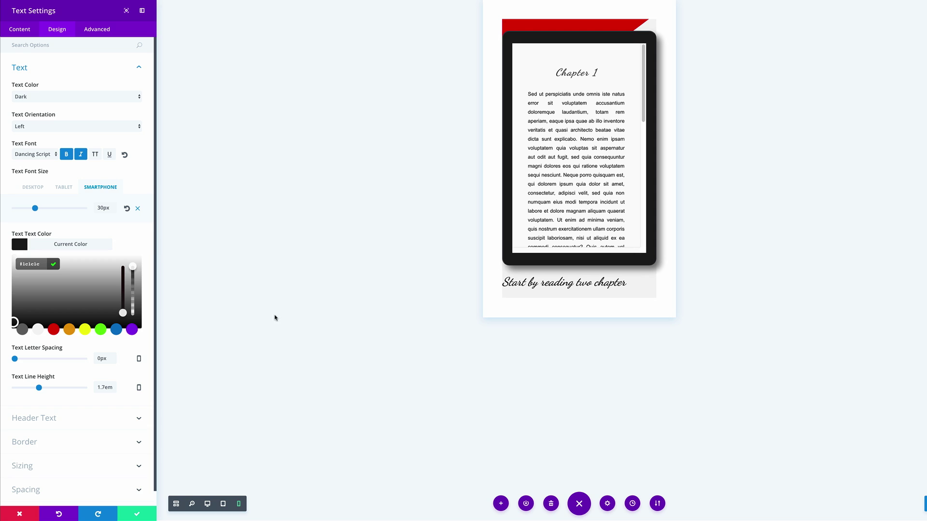
scroll(94, 317, down, 1)
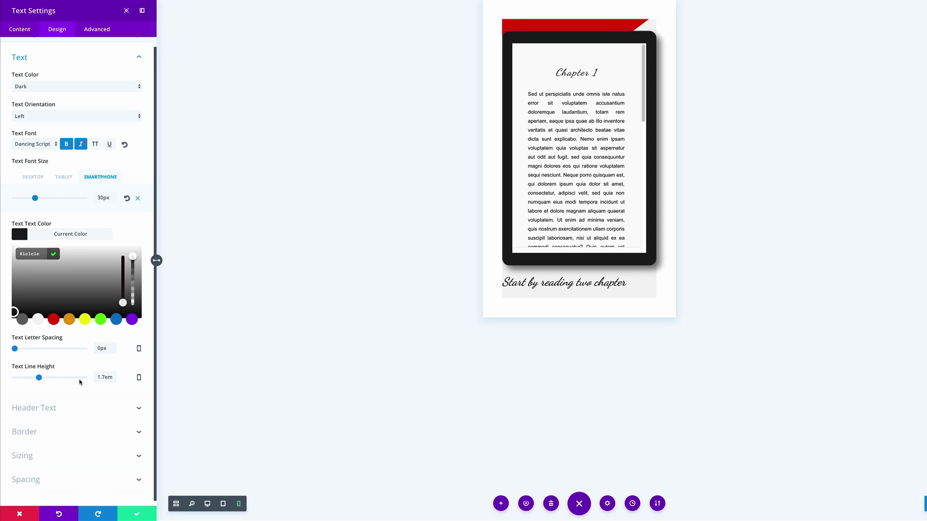
click(38, 178)
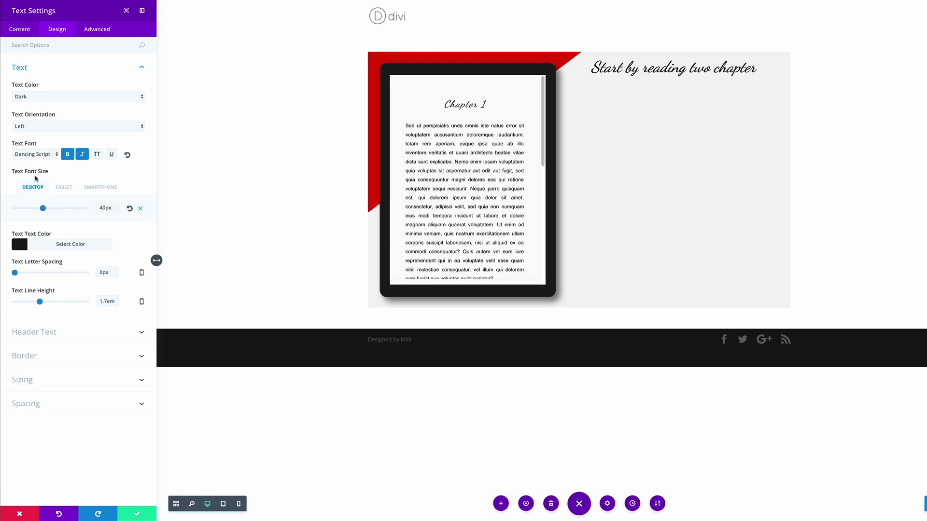
click(140, 514)
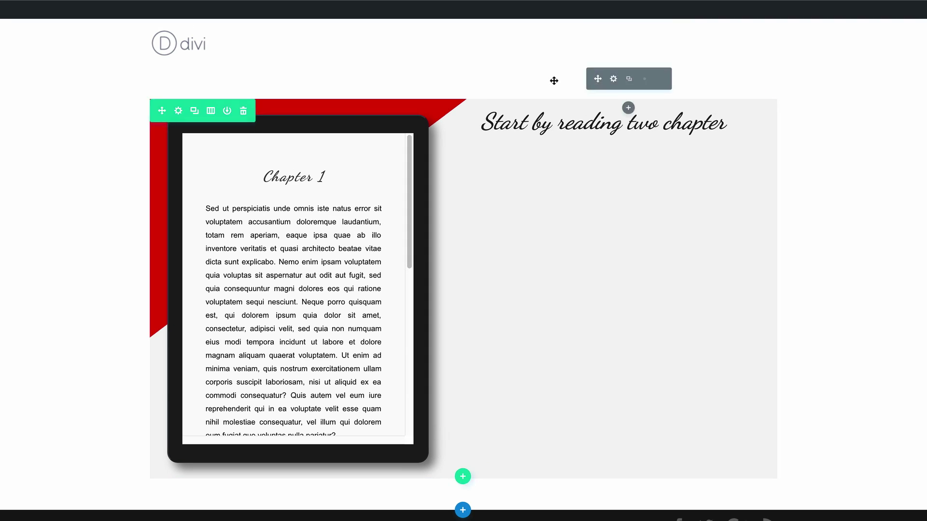
Add a second Text module below the heading with the placeholder paragraph from "Praesent dapibus, neque id cursus faucibus" to "facilisis luctus, metus.".
click(629, 109)
click(614, 191)
text(te)
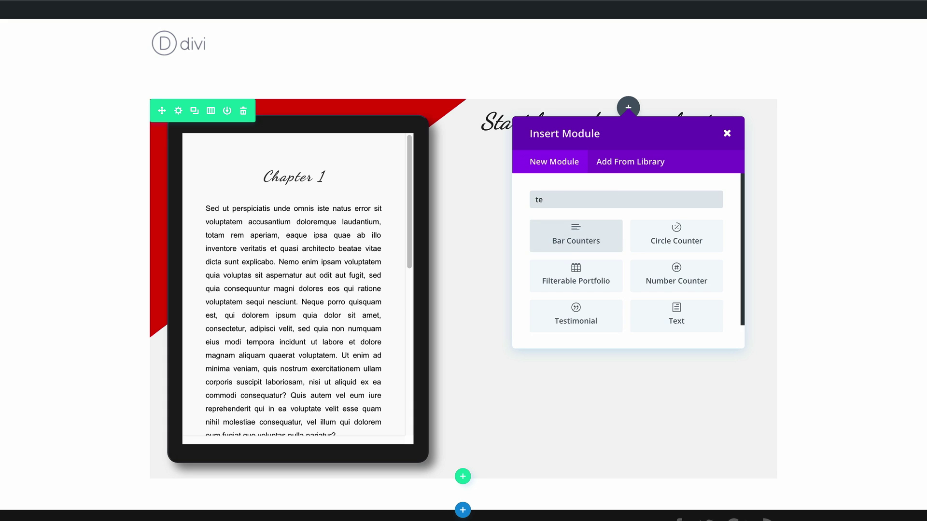
text(xt)
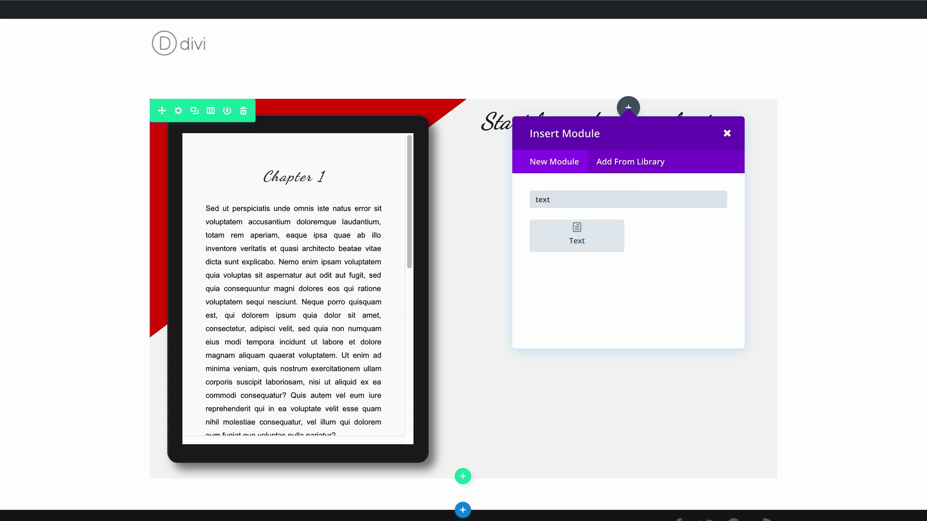
click(581, 231)
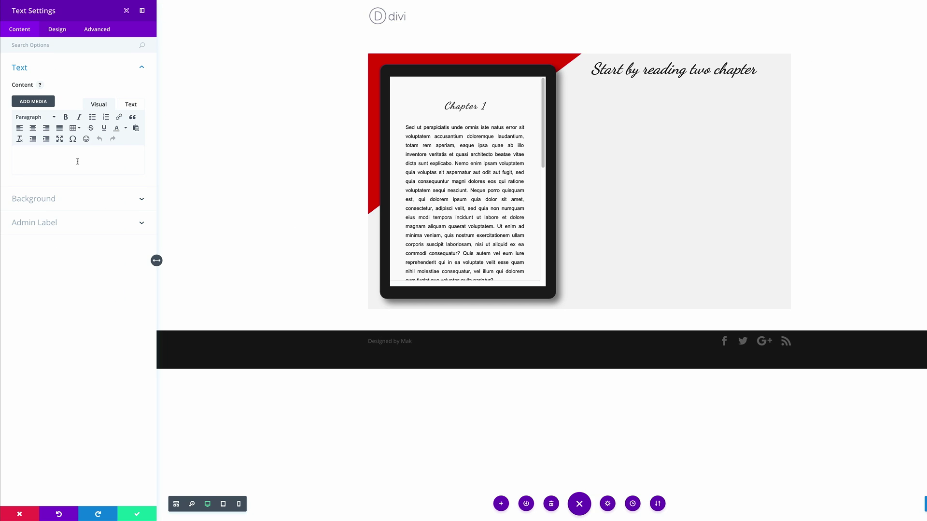
click(74, 153)
text(Praesent dapibus, neque id cursus faucibus, tortor neque egestas augue, eu vulputate magna eros eu erat. Aliquam erat volutpat. Nam dui mi, tincidunt quis, accumsan porttitor, facilisis luctus, metus.)
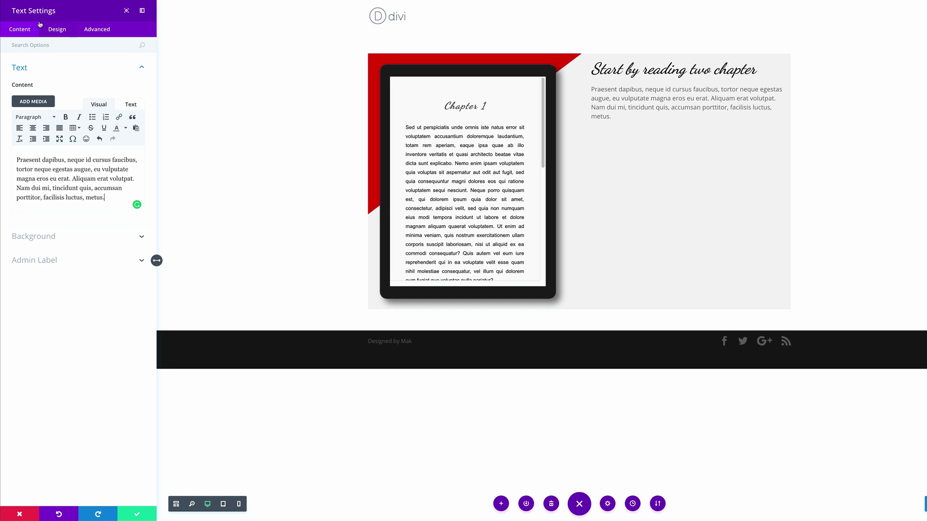
Set the placeholder paragraph's text font to Arimo and save the module.
click(57, 29)
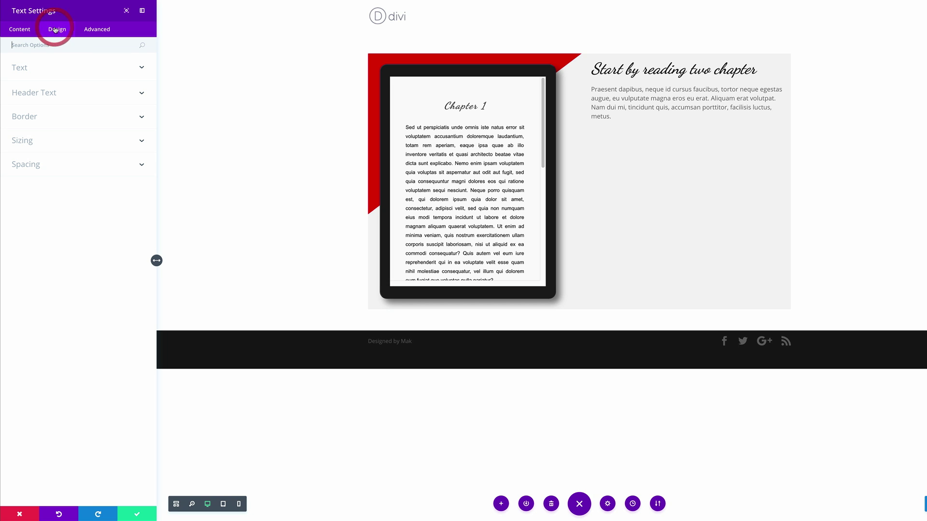
click(24, 68)
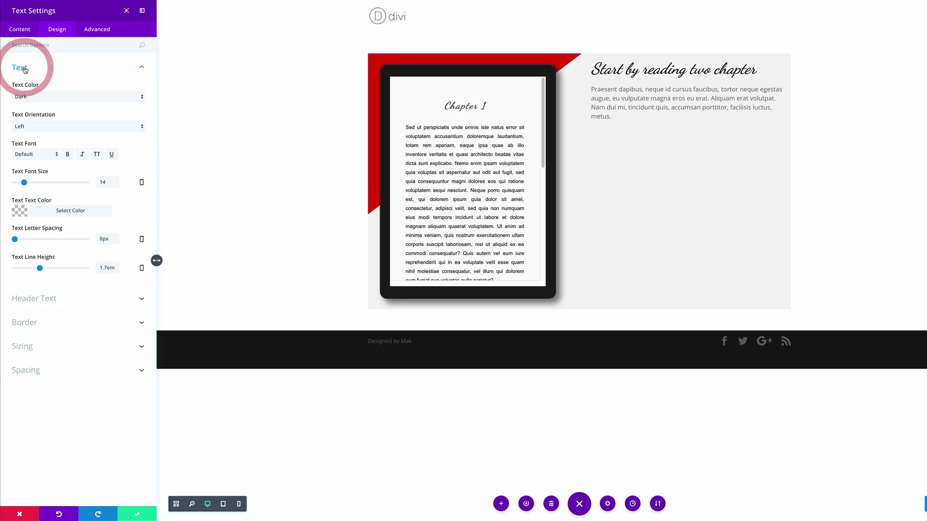
click(47, 156)
click(44, 177)
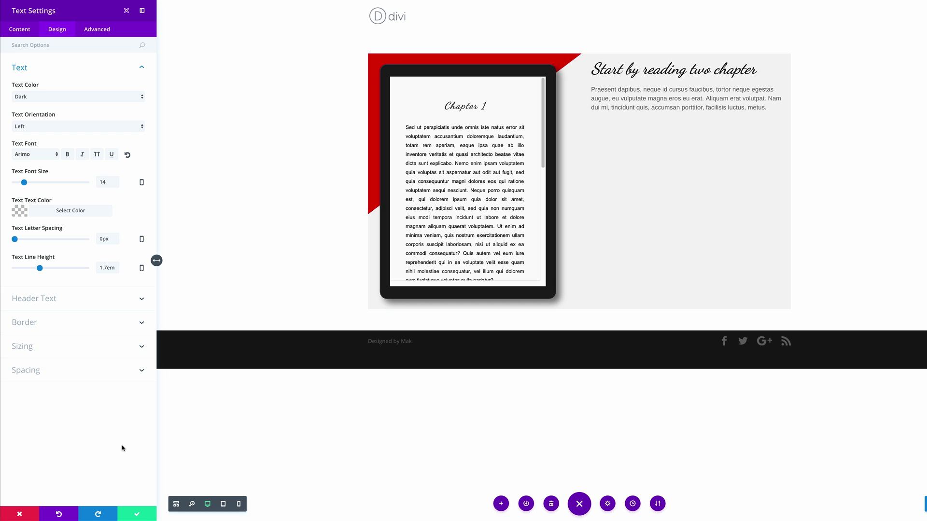
click(137, 514)
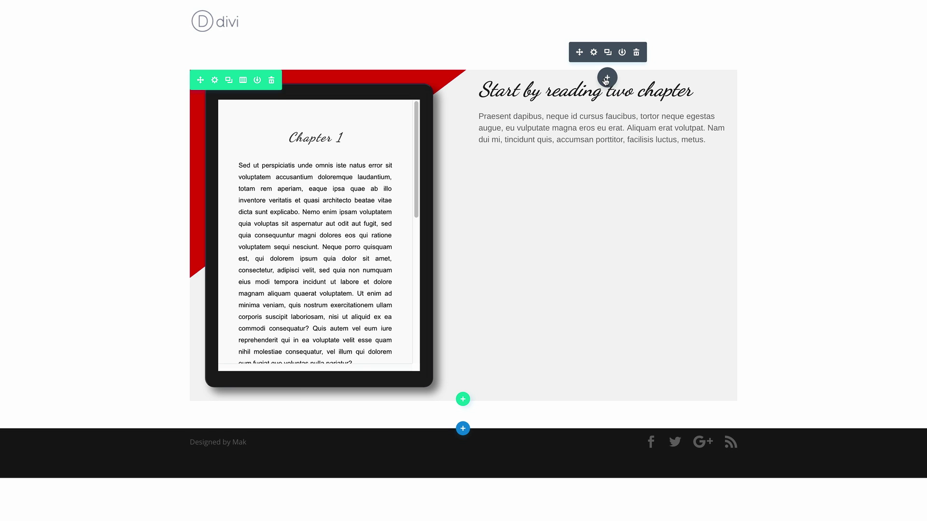
Give the "Start by reading two chapter" heading module a custom top margin of 40%.
click(594, 53)
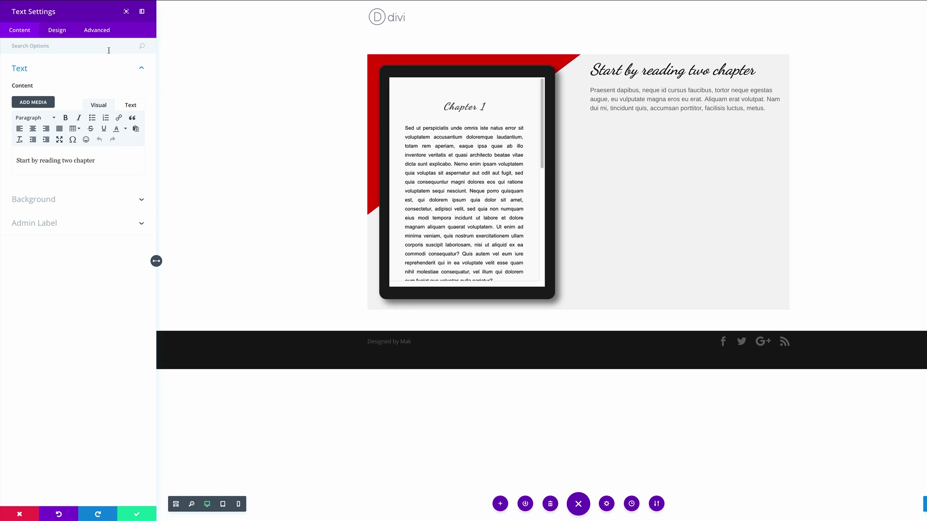
text(Ma)
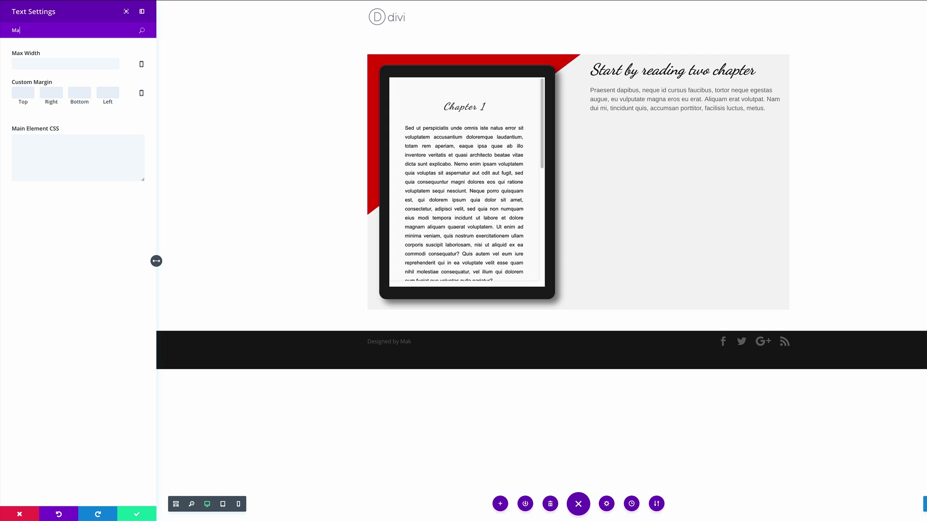
click(26, 91)
text(40%)
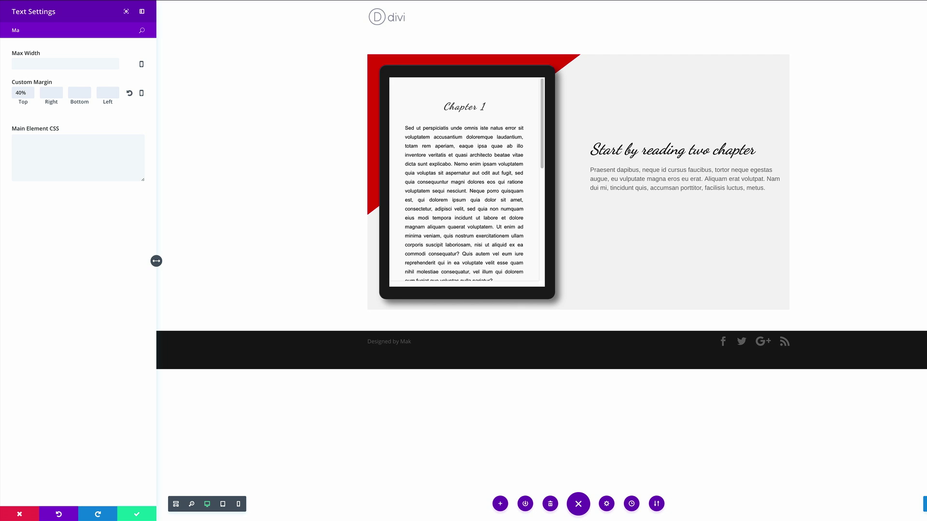
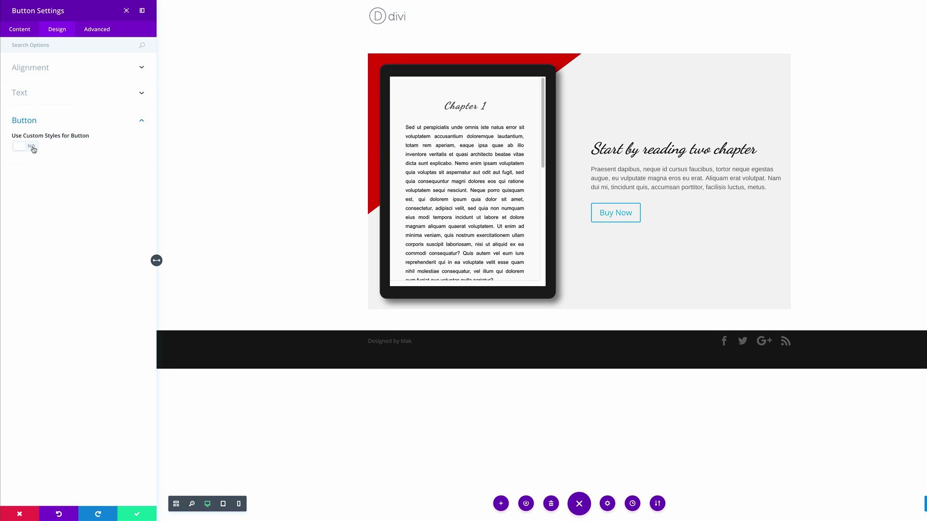
Enable custom styles for the Buy Now button and set its text size to 14 px on desktop and 12 px on smartphone.
click(32, 147)
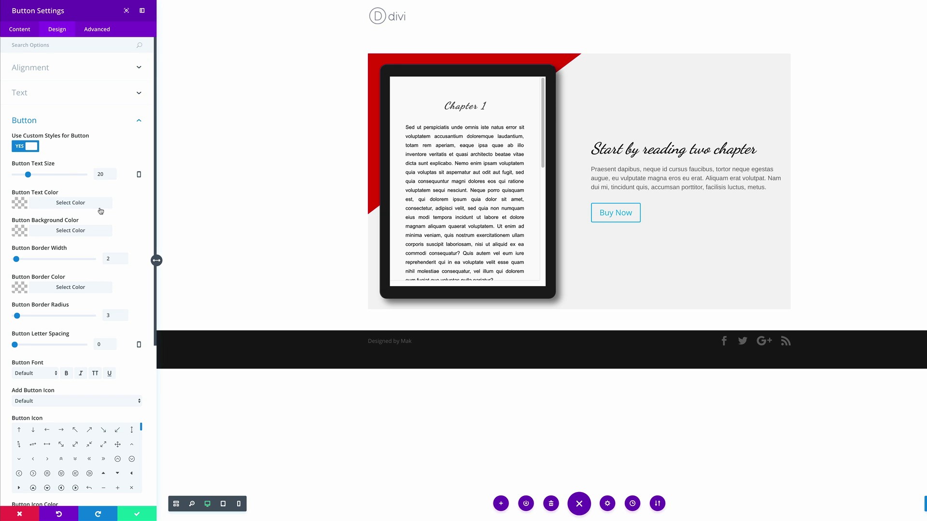
double_click(105, 174)
text(14)
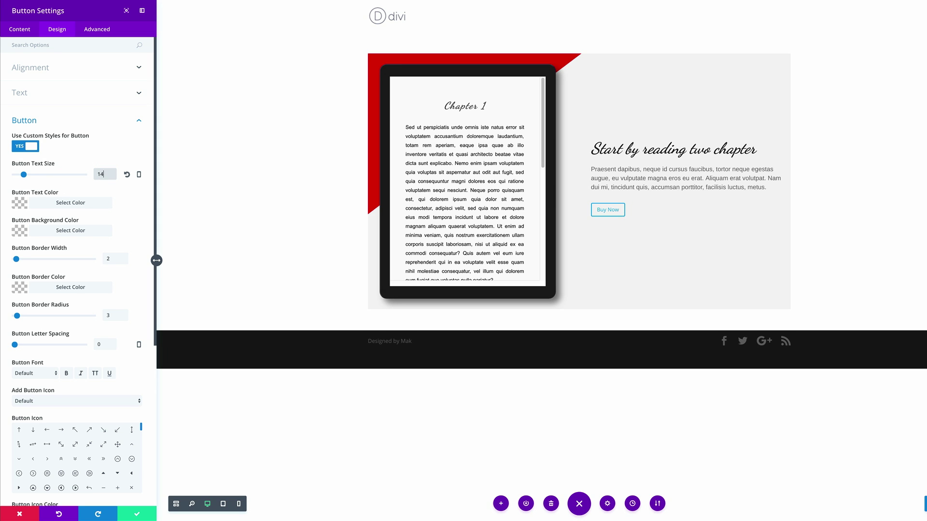
click(139, 176)
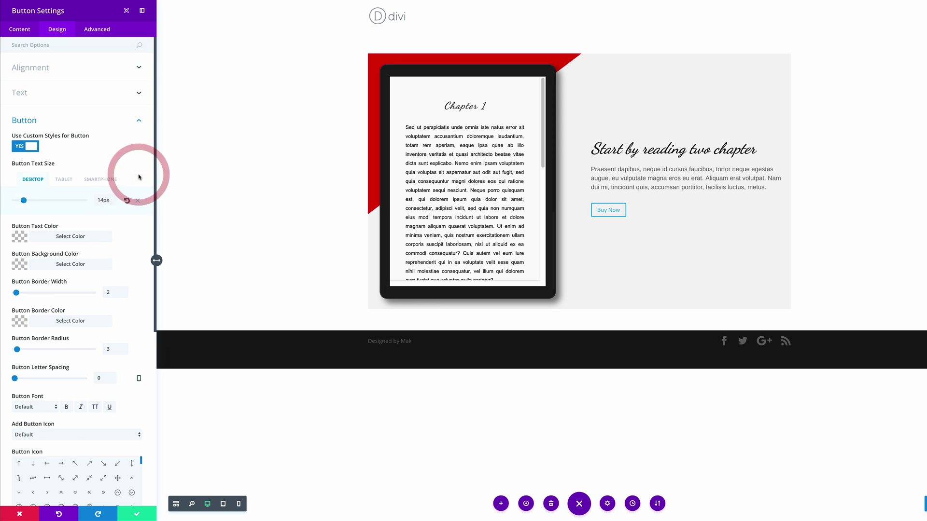
click(91, 181)
double_click(95, 200)
text(12)
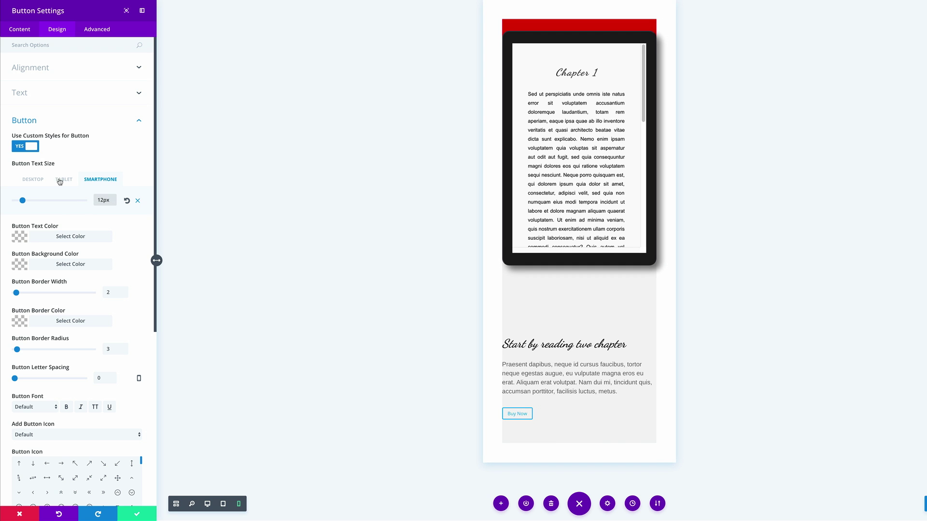
click(34, 179)
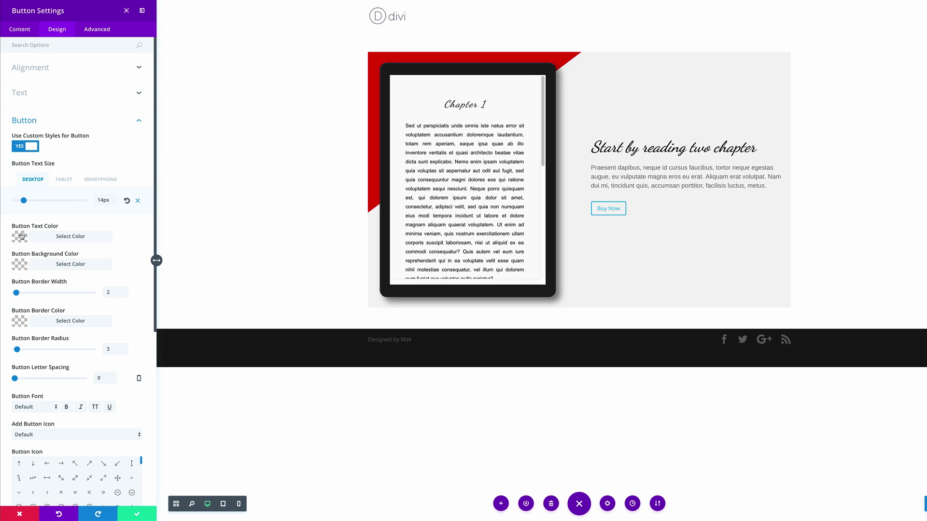
Set the Buy Now button's text color to near-white and its background color to red #e02b20.
click(21, 236)
drag(14, 288, 13, 250)
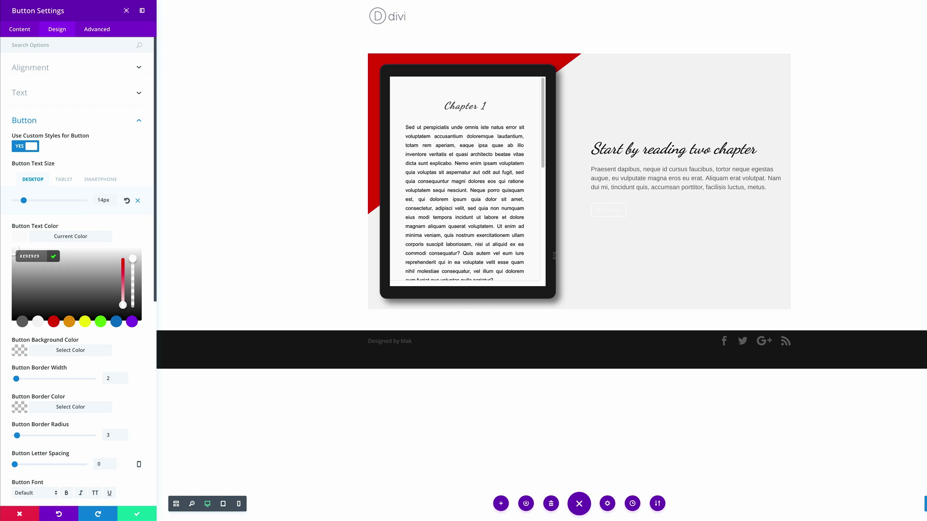
scroll(130, 347, down, 2)
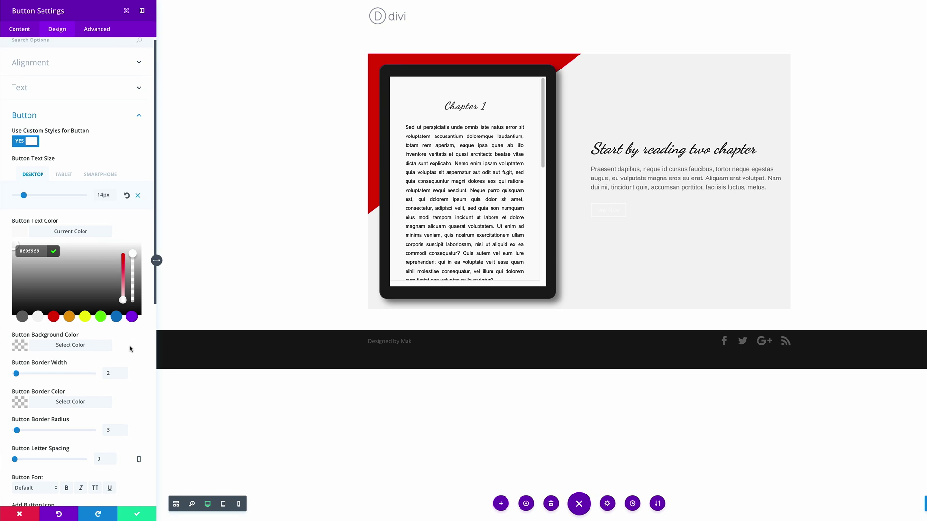
scroll(131, 346, down, 4)
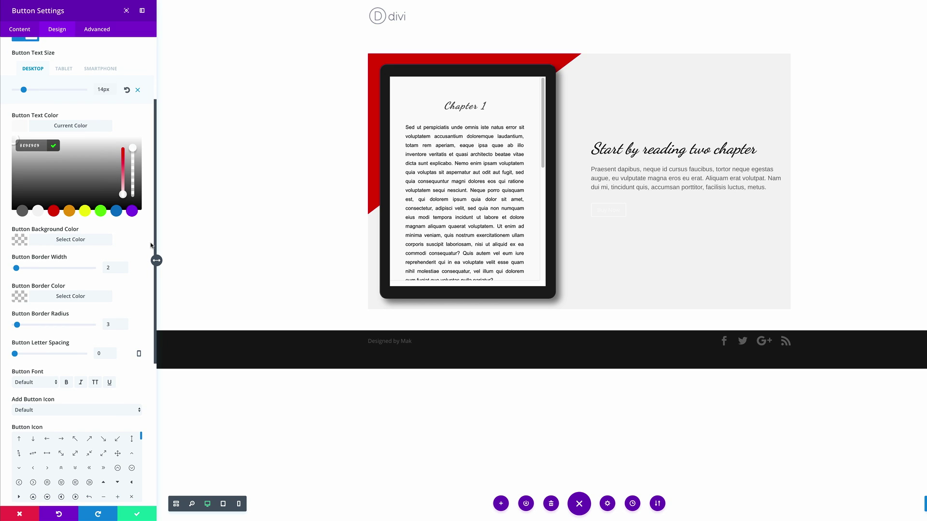
click(20, 240)
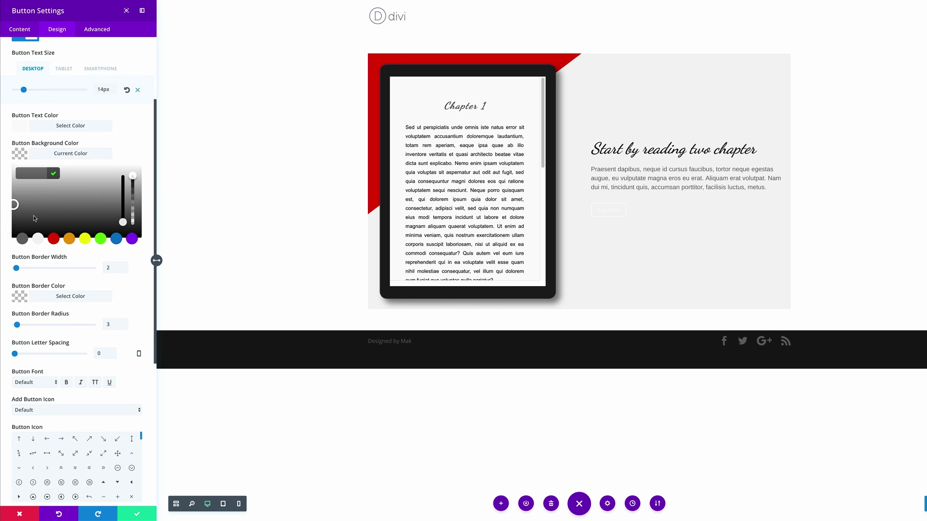
text(#e02b20)
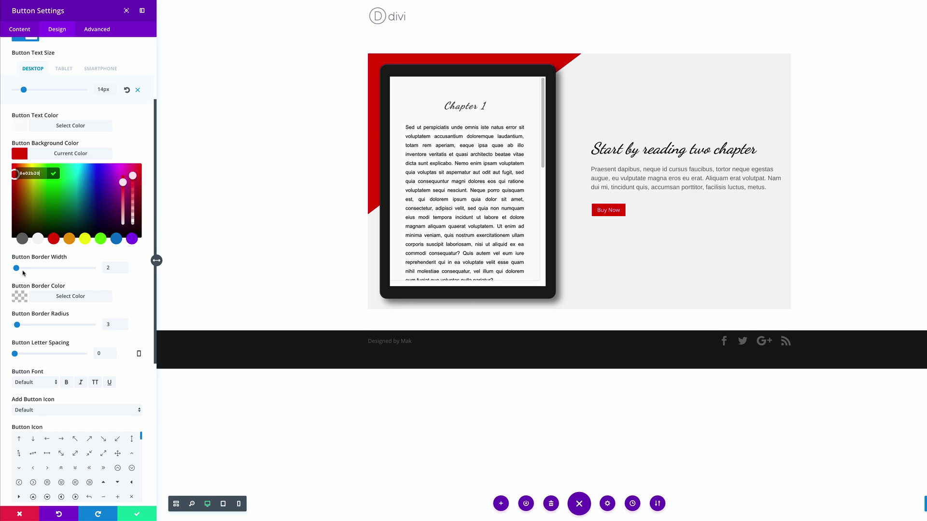
Set the button's border width to 0 px and its font to non-bold Arimo, and save the module.
drag(16, 268, 10, 269)
scroll(71, 344, down, 1)
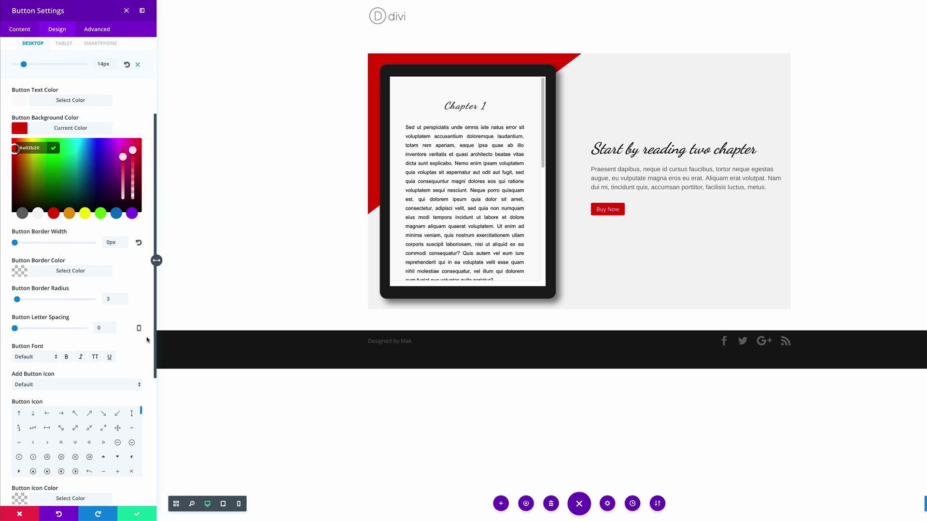
click(45, 341)
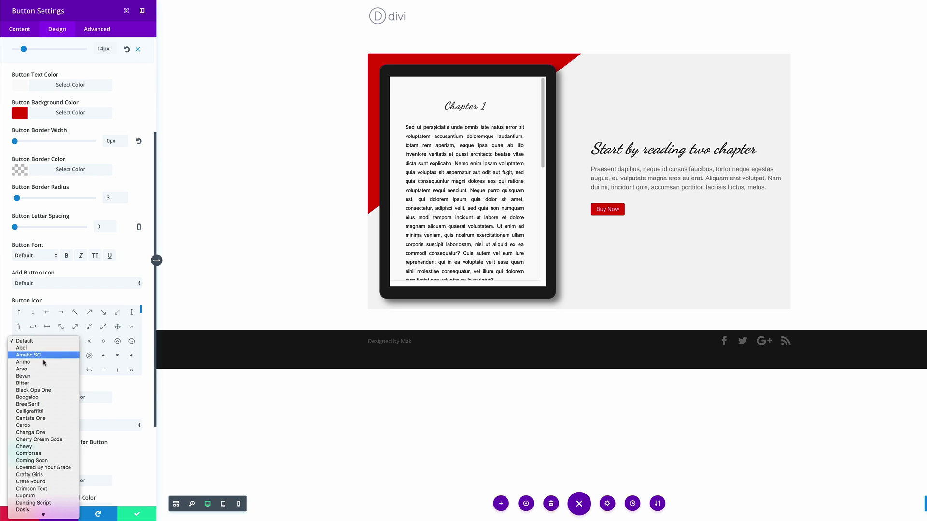
click(49, 363)
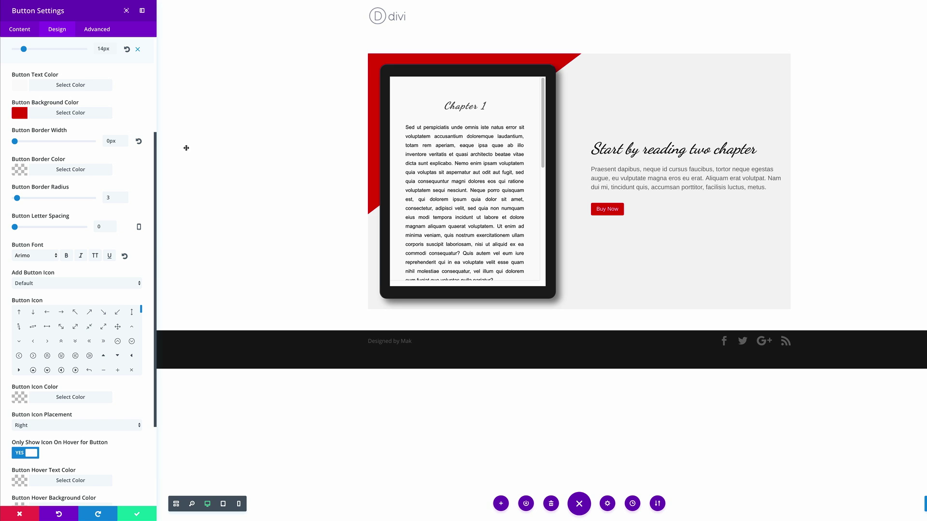
click(67, 256)
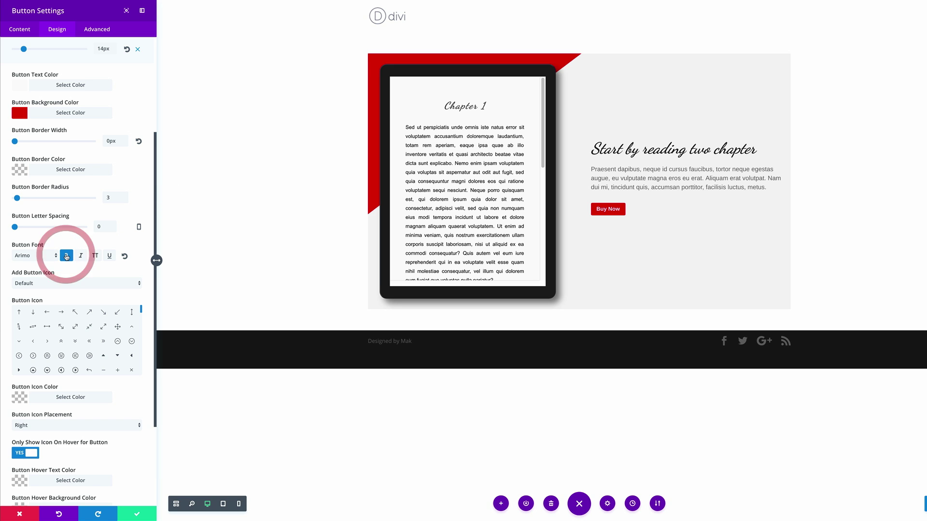
click(67, 255)
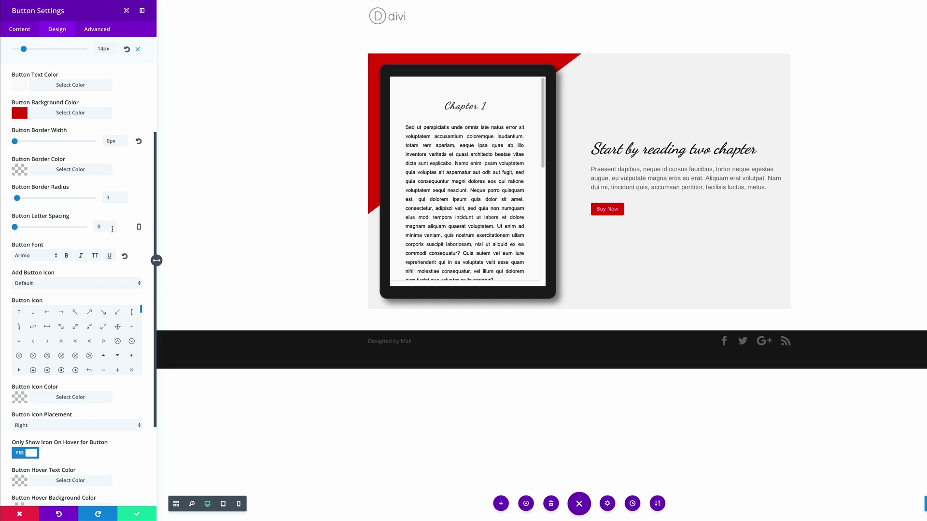
click(138, 514)
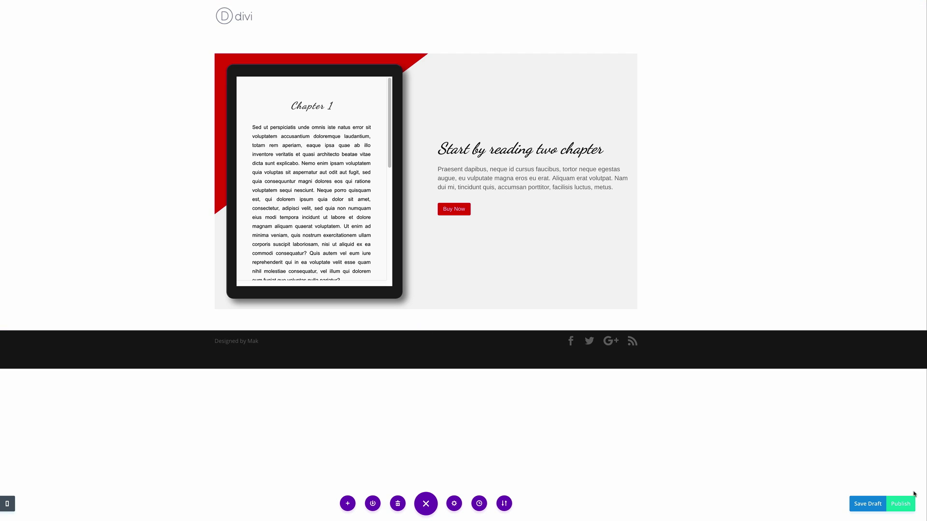
Publish the page and scroll the text inside the tablet mockup down to the Chapter 2 heading.
click(904, 504)
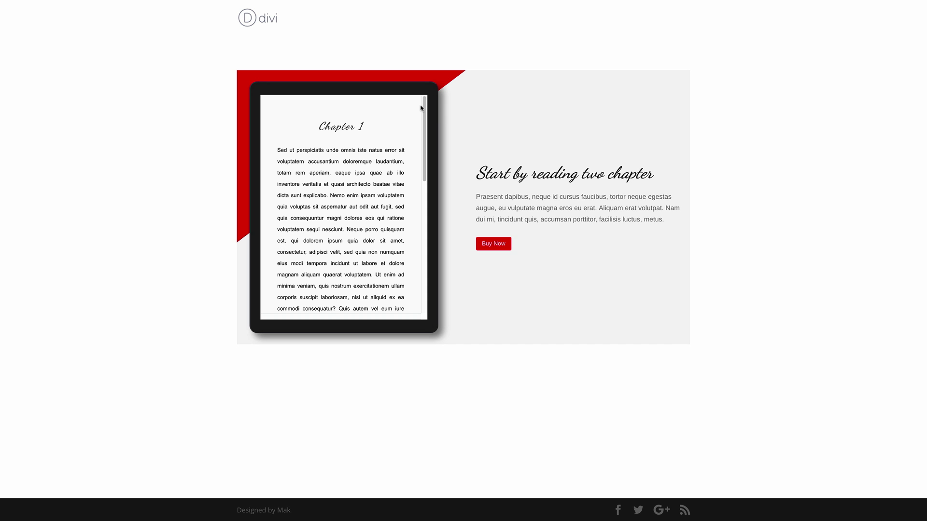
drag(421, 108, 432, 146)
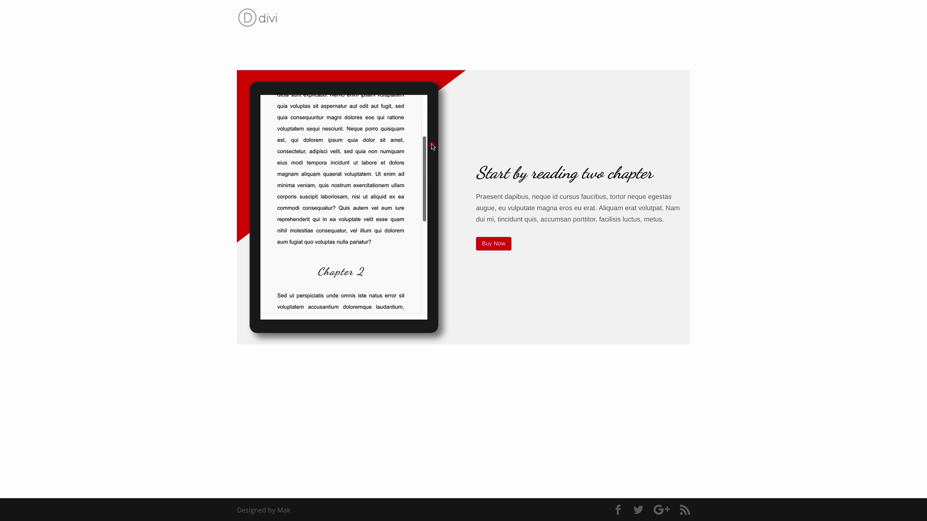